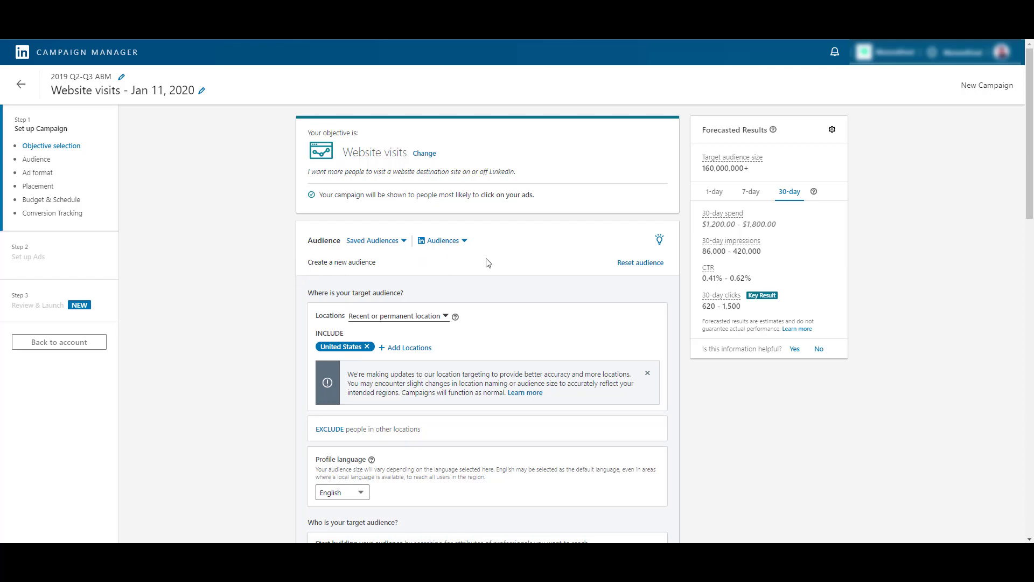
Add Nike to the target audience as a Company Connections attribute
scroll(271, 295, down, 1)
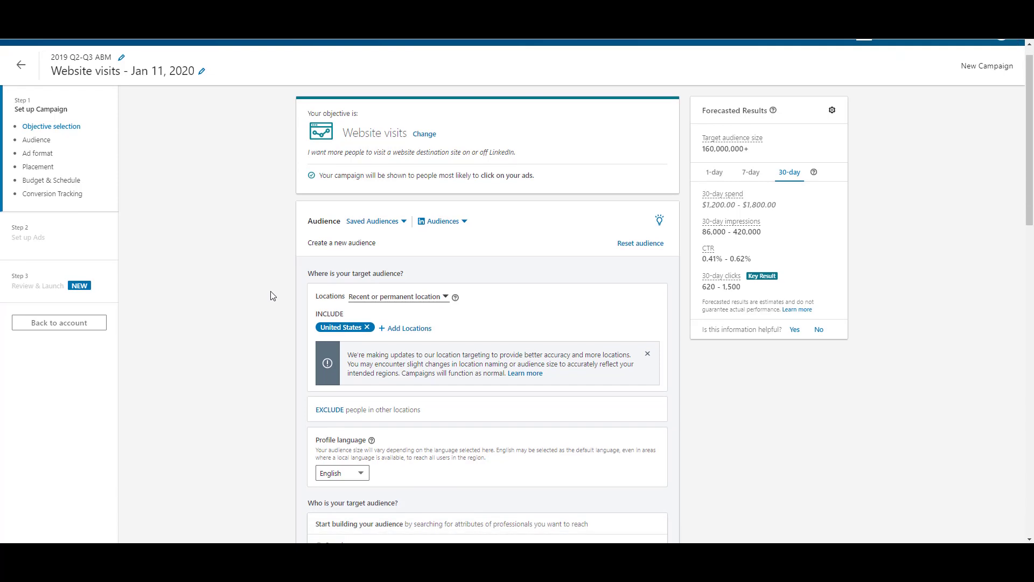
scroll(272, 295, down, 3)
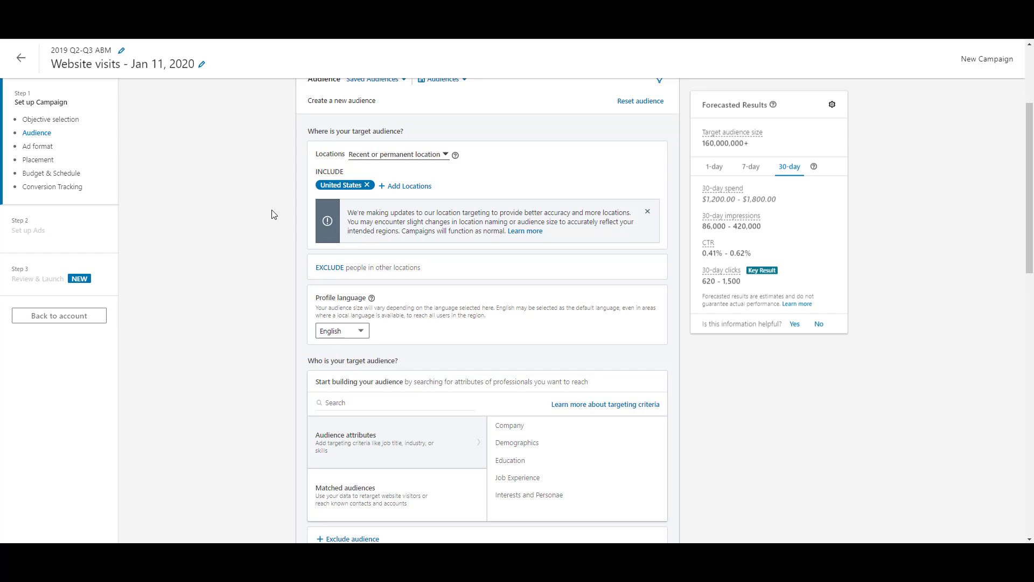
scroll(272, 215, down, 4)
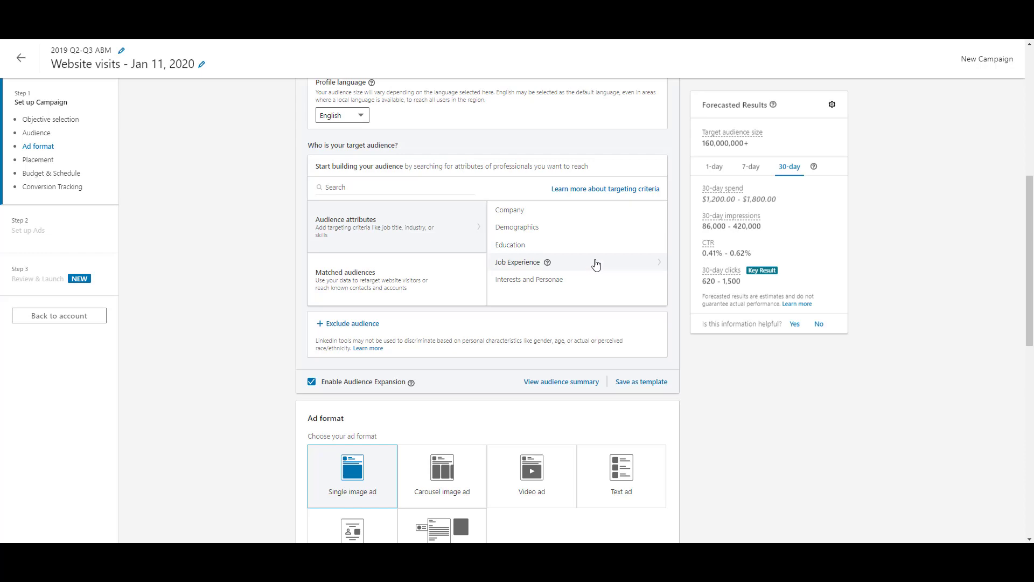
click(502, 217)
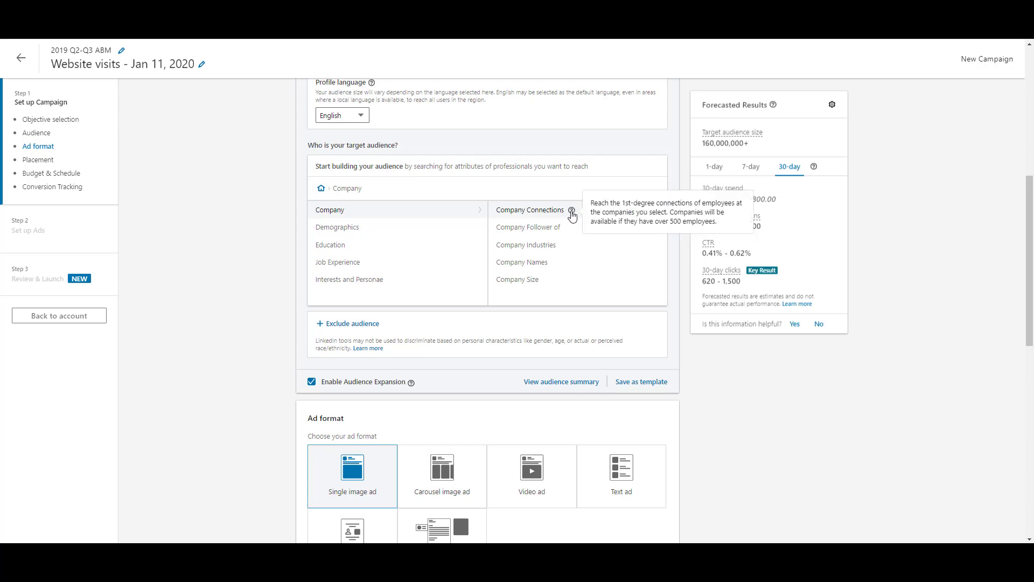
mouse_move(572, 213)
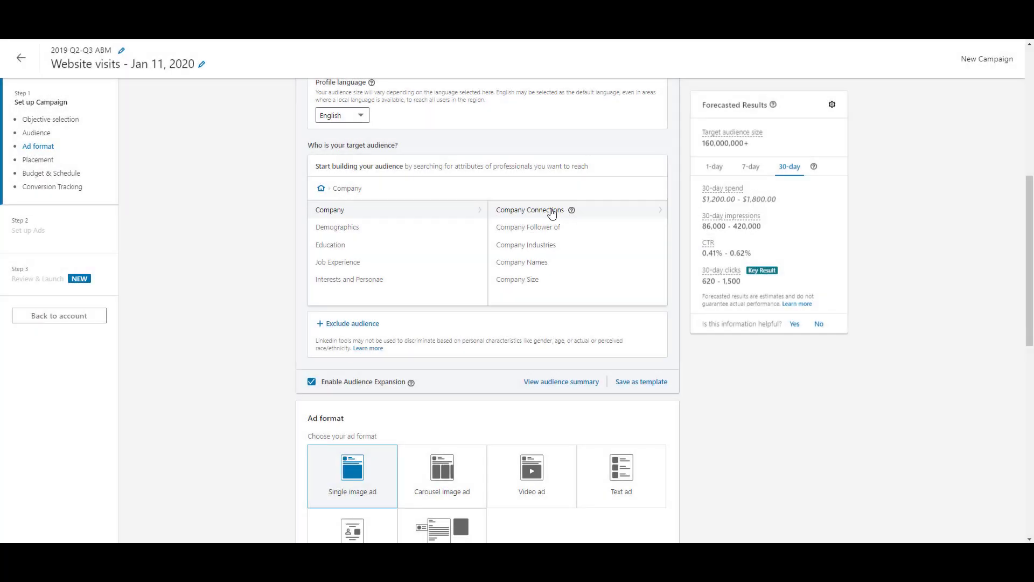
click(549, 209)
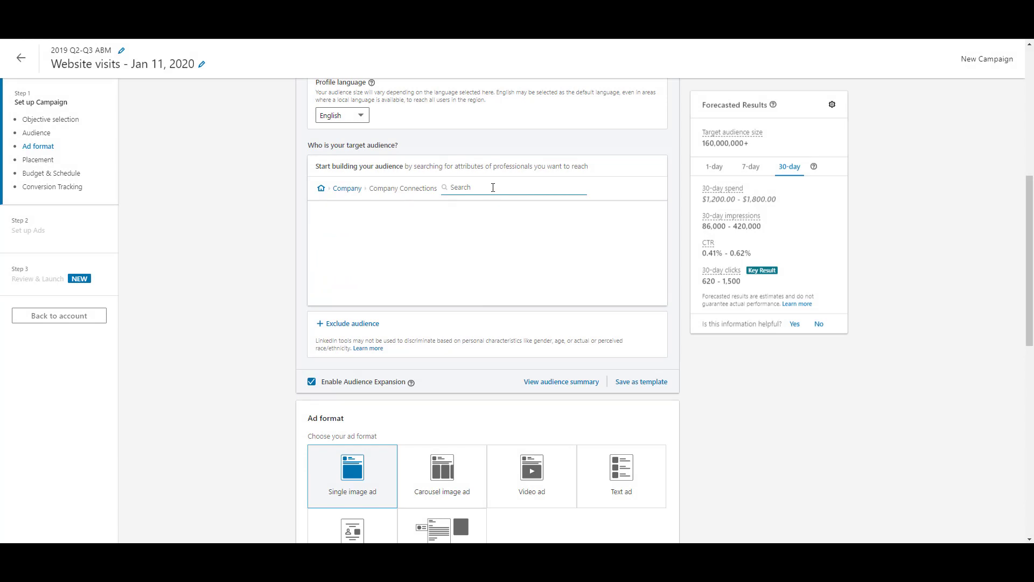
text(nike)
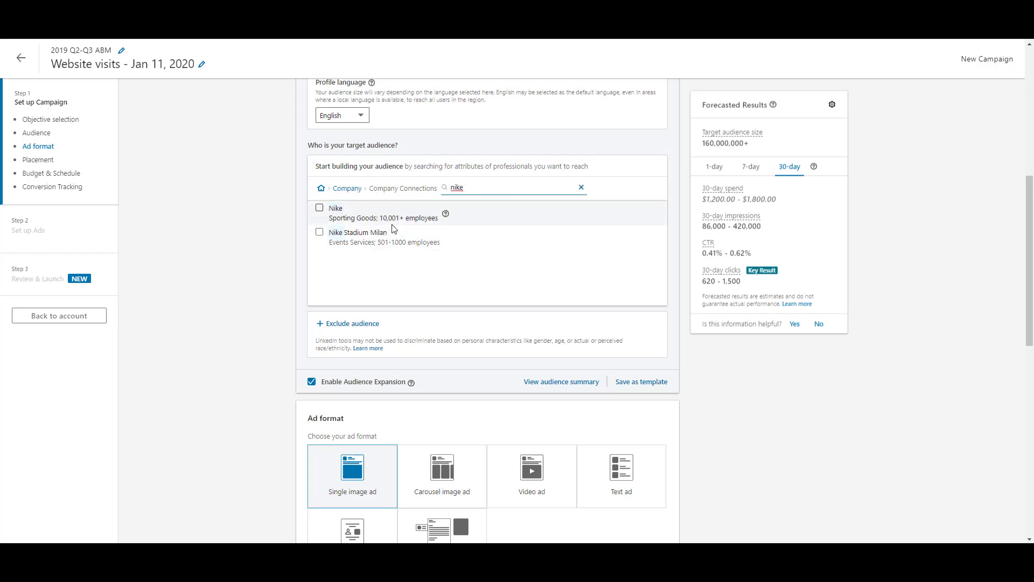
click(319, 208)
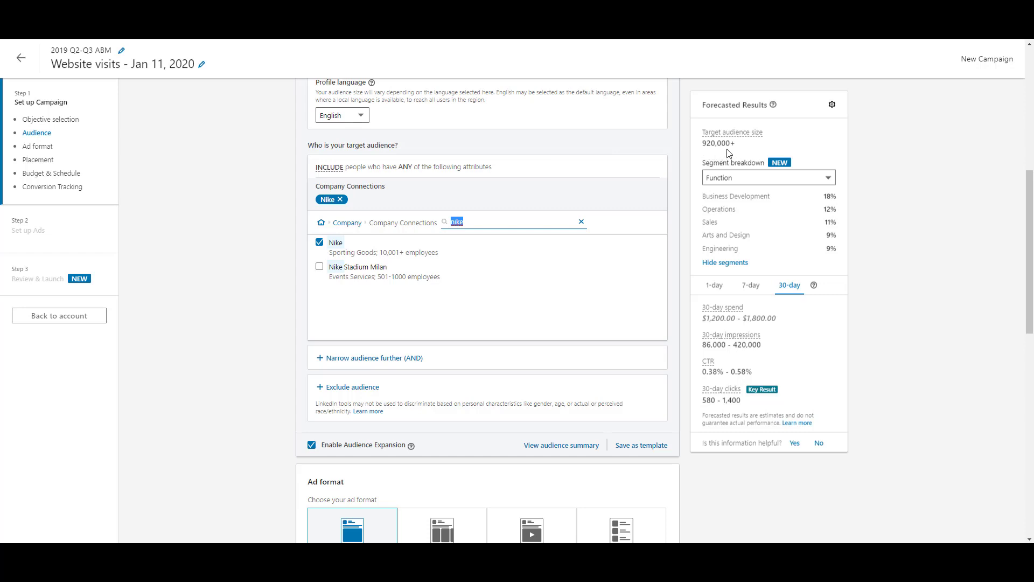
Remove all Company Connections selections from the audience, trying the undo option once before removing them again
click(495, 211)
click(655, 187)
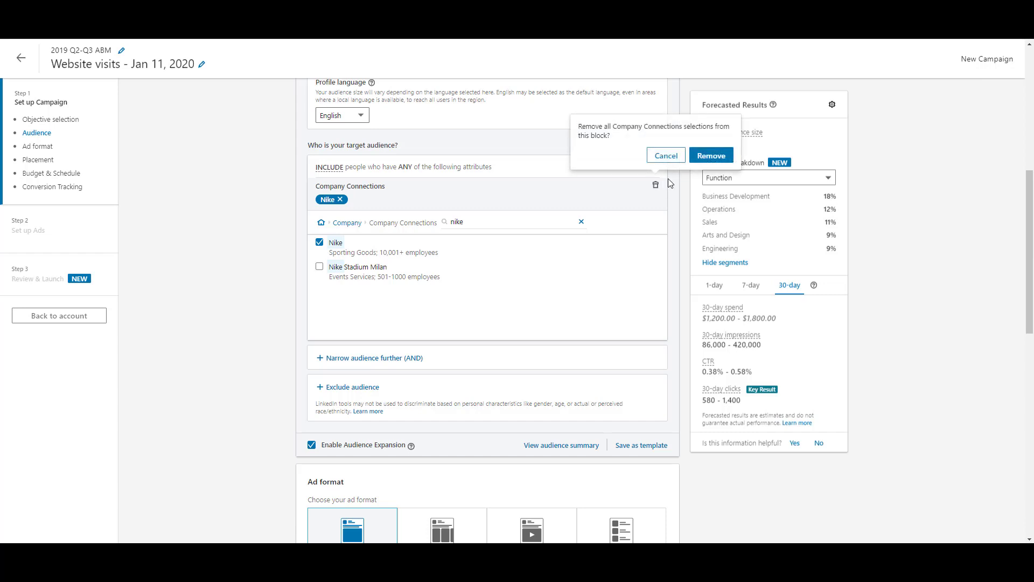
click(709, 155)
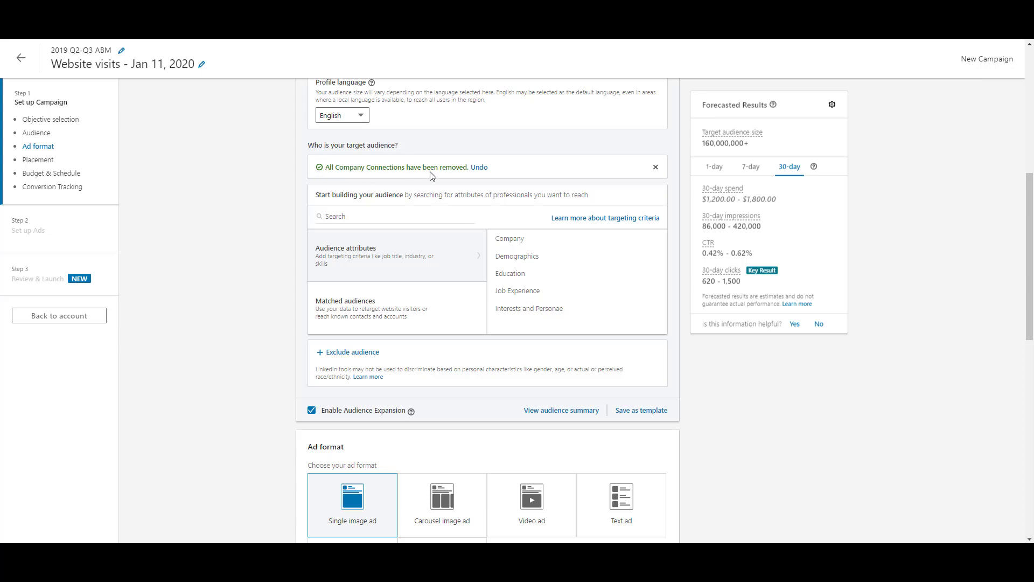
click(481, 168)
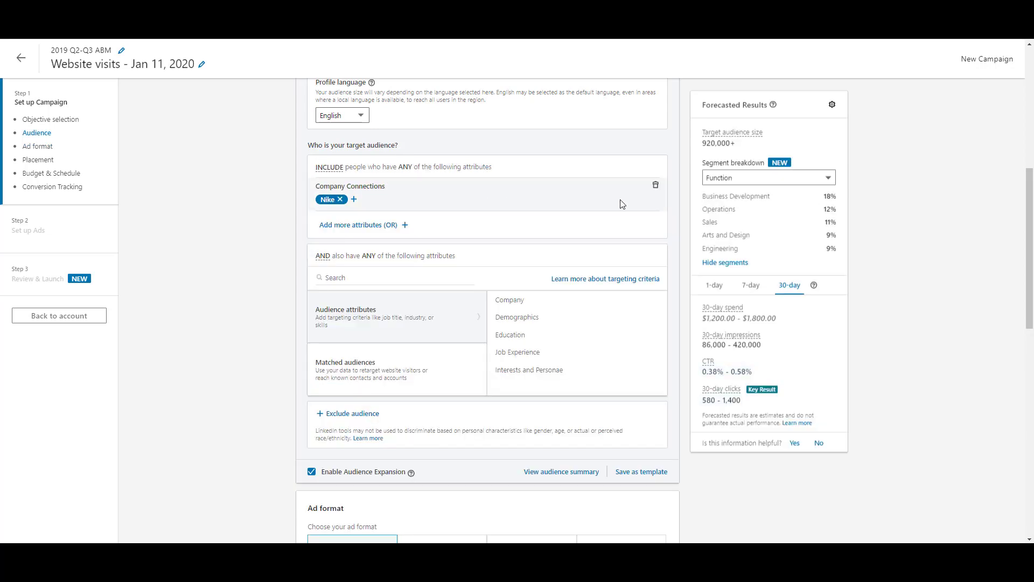
click(657, 186)
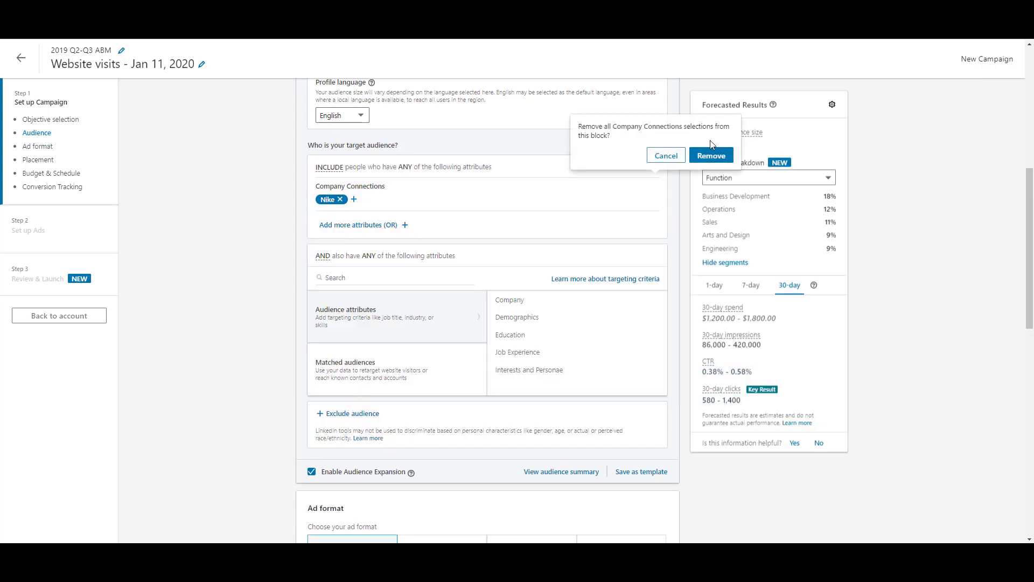
click(709, 157)
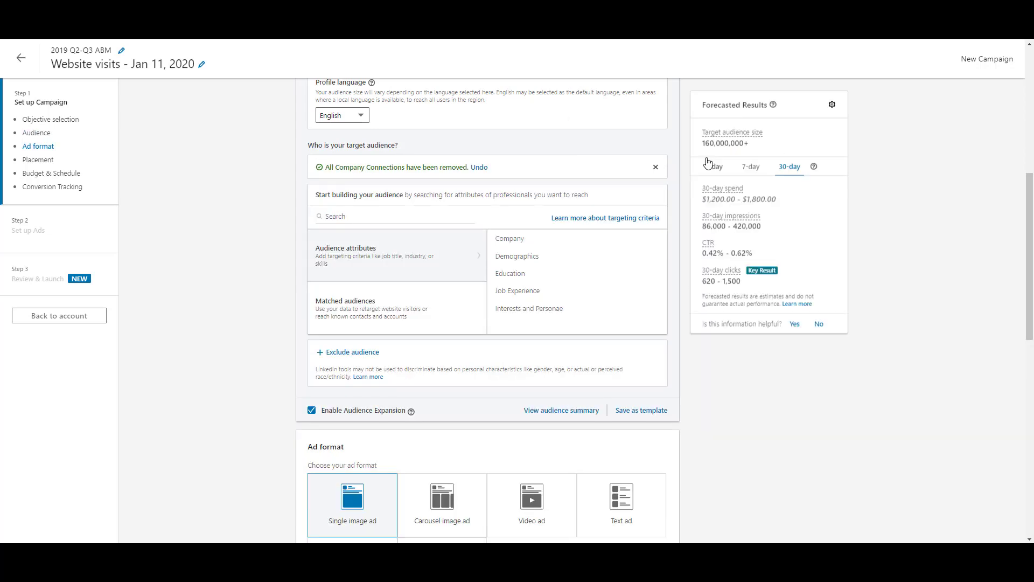
click(656, 168)
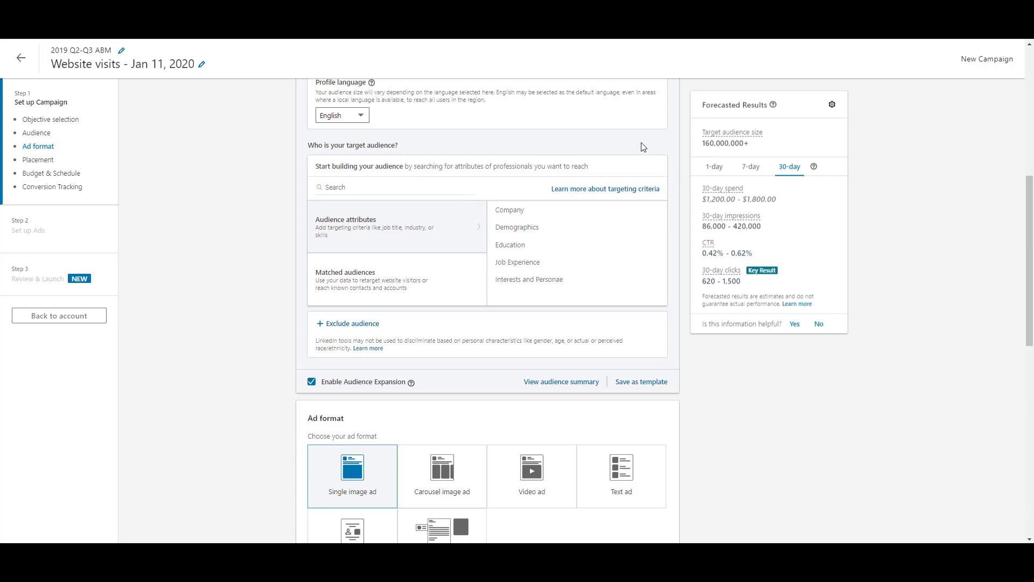
Add Nike to the audience as a Company Names attribute, and remove that selection from the block
click(504, 211)
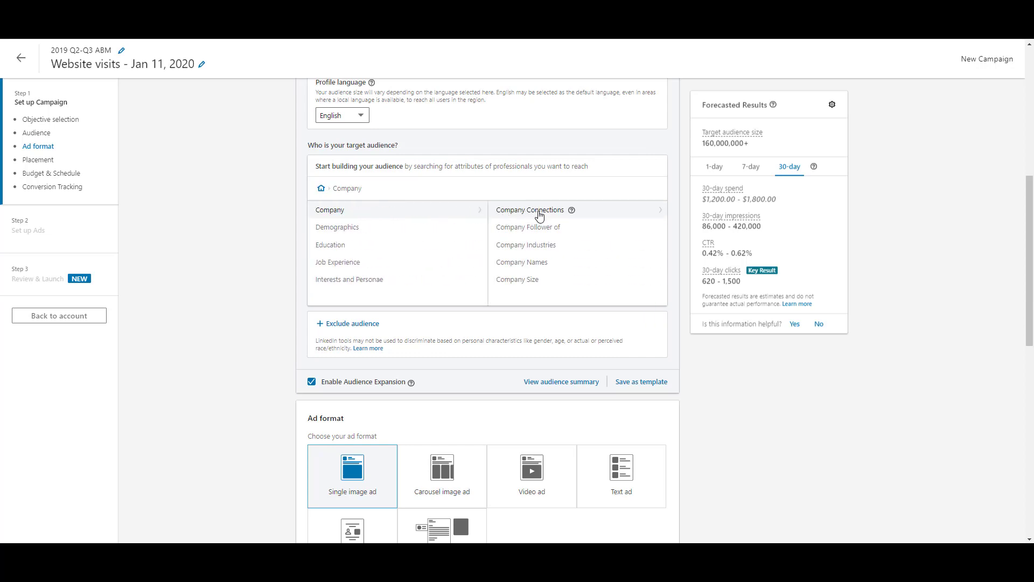
click(531, 263)
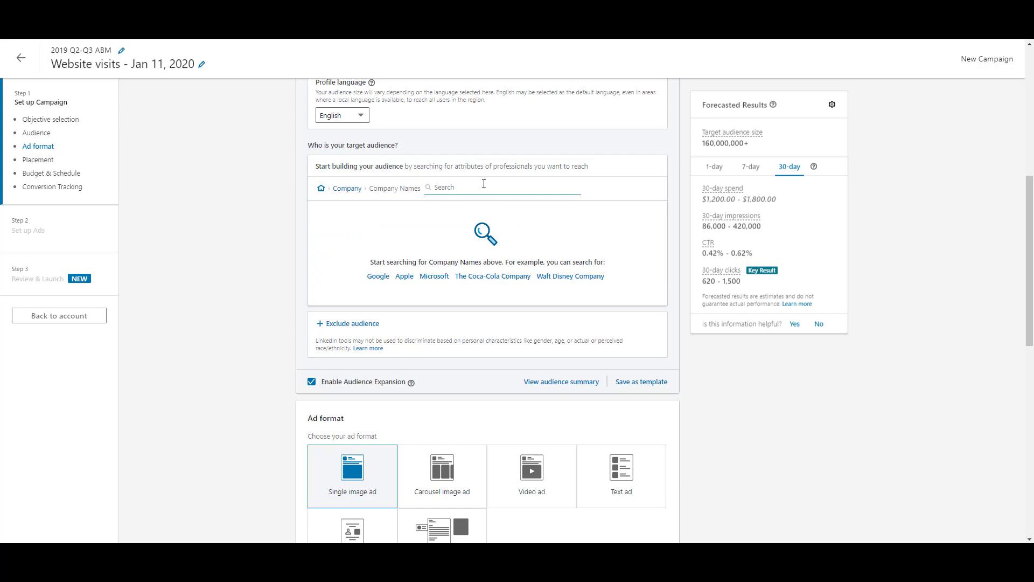
text(nike)
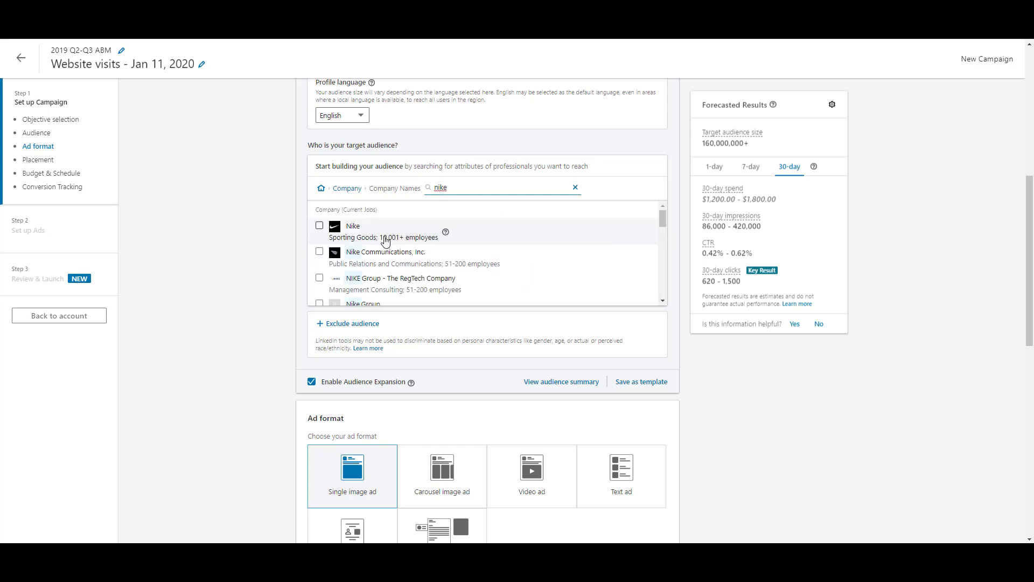
click(319, 225)
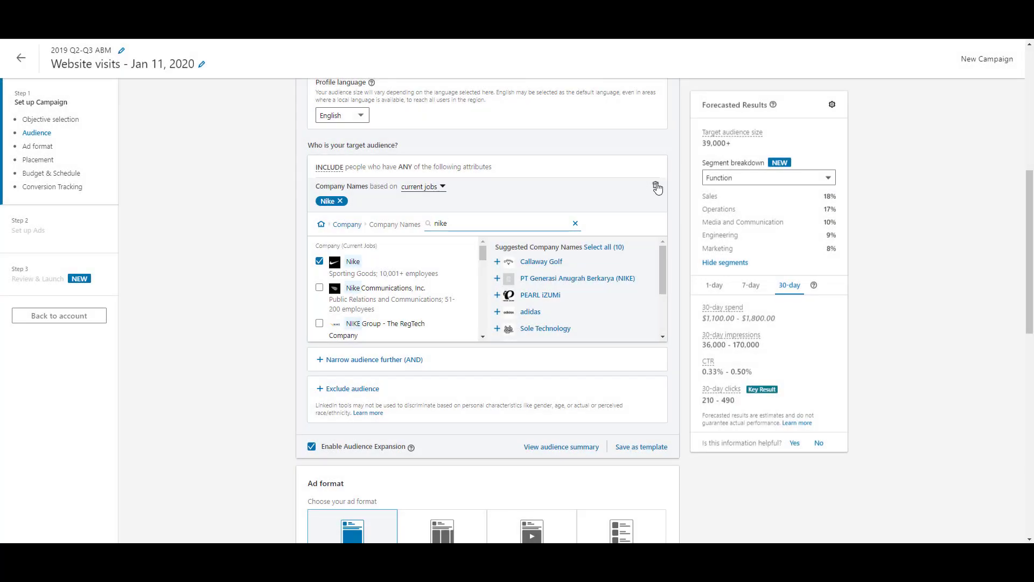
click(656, 187)
click(691, 158)
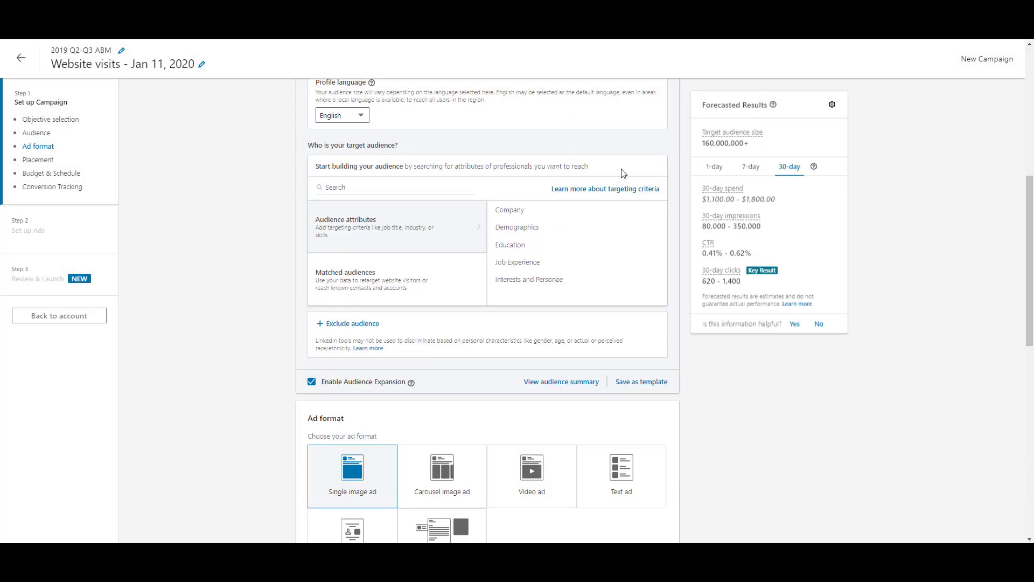
Include Law Practice and Legal Services from the Legal category of Company Industries in the audience
click(500, 212)
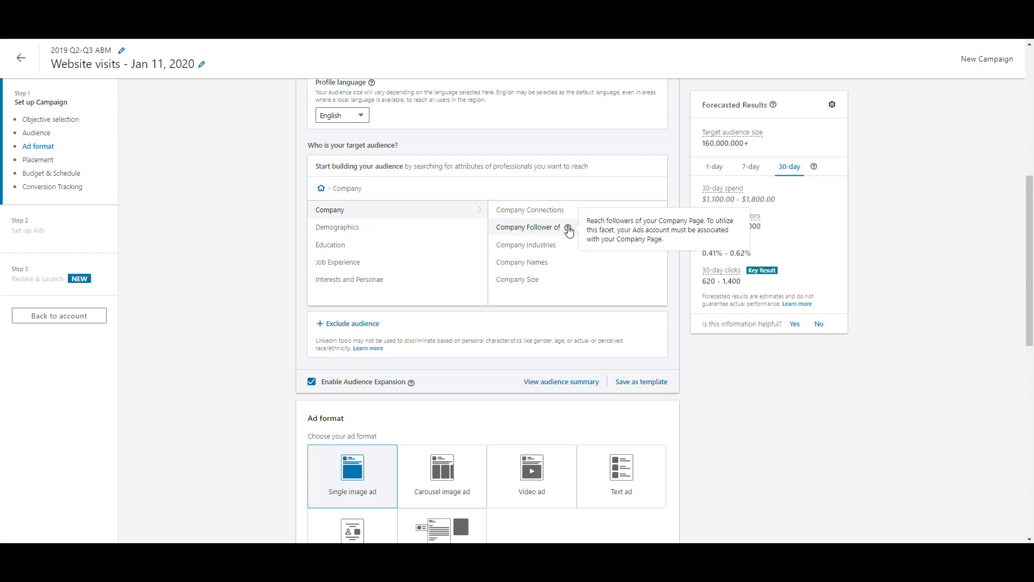
mouse_move(567, 231)
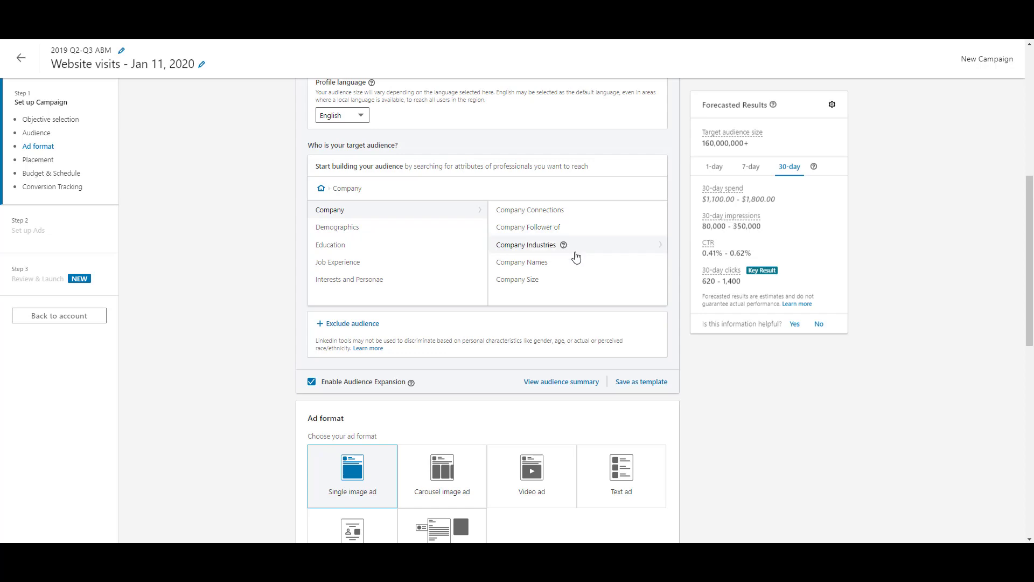
click(541, 250)
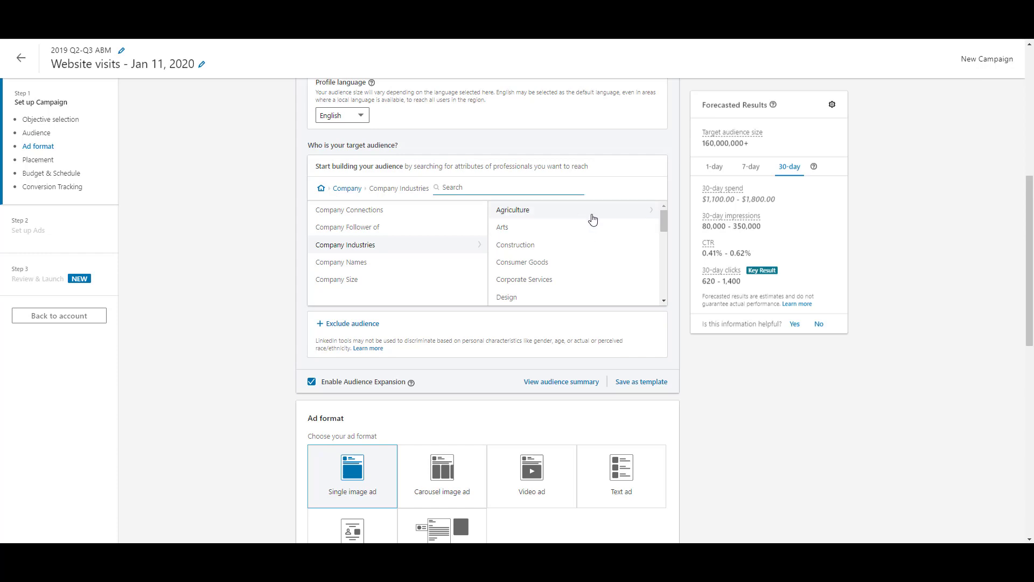
scroll(606, 257, down, 2)
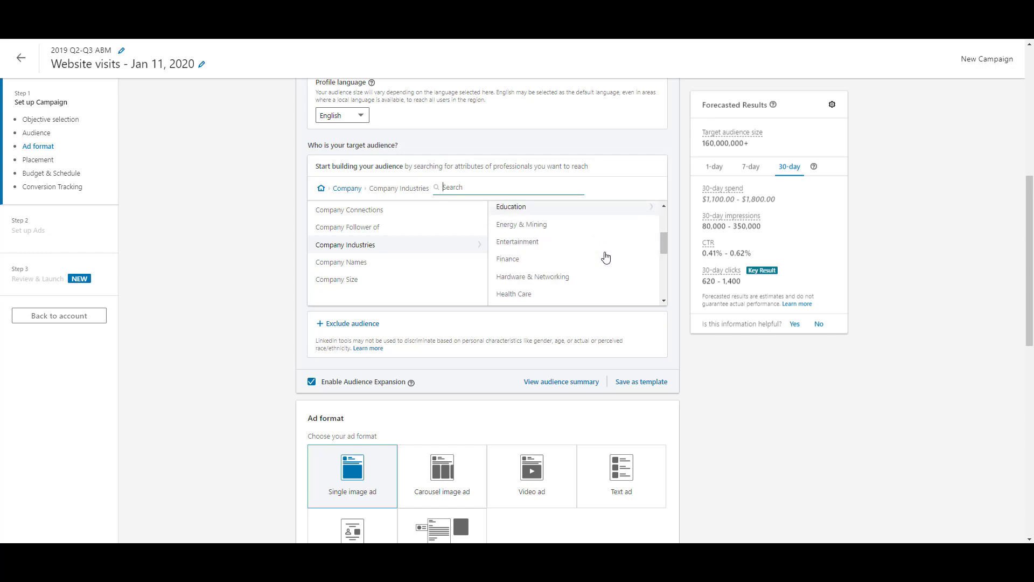
scroll(606, 257, down, 1)
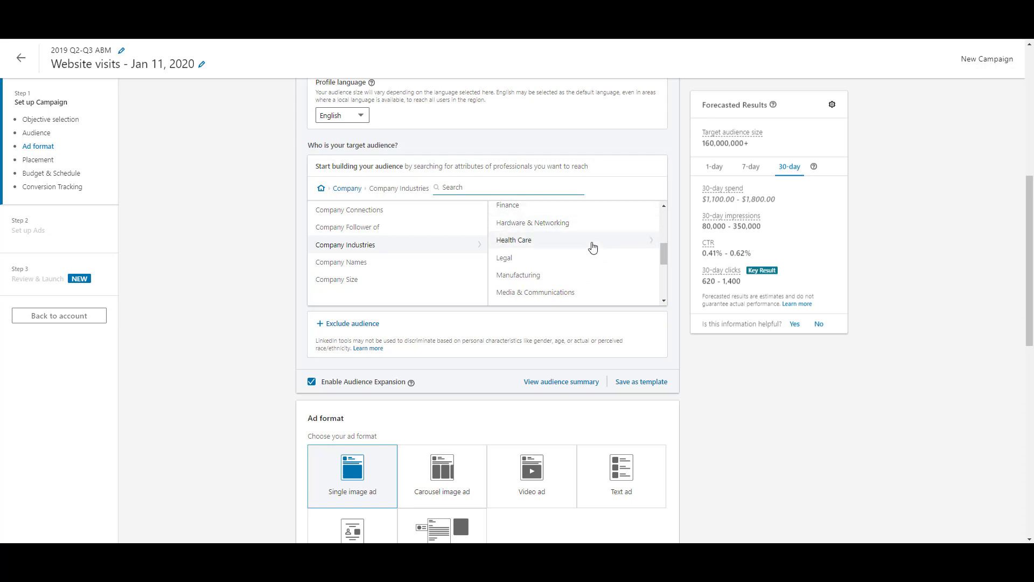
click(522, 261)
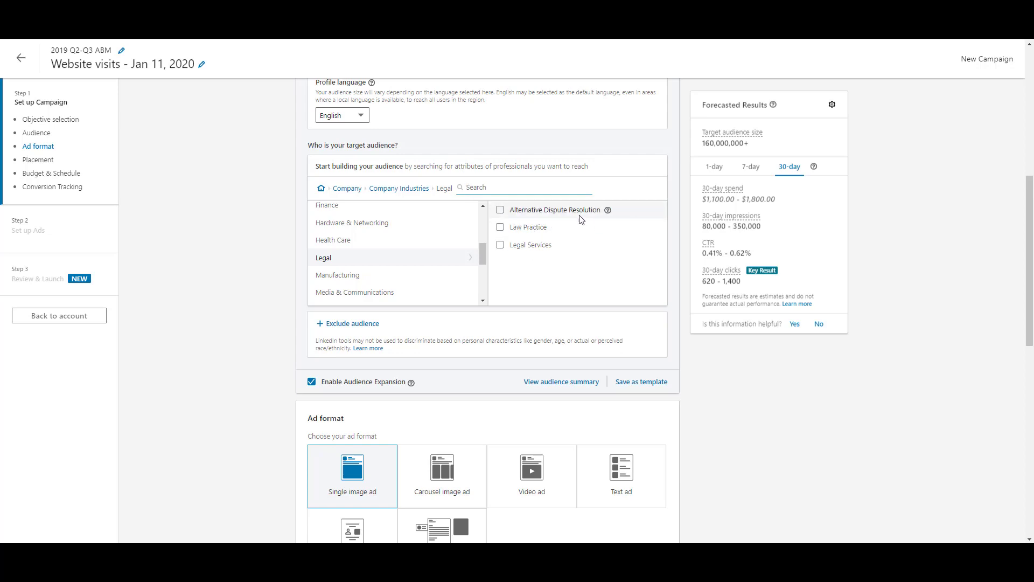
click(500, 228)
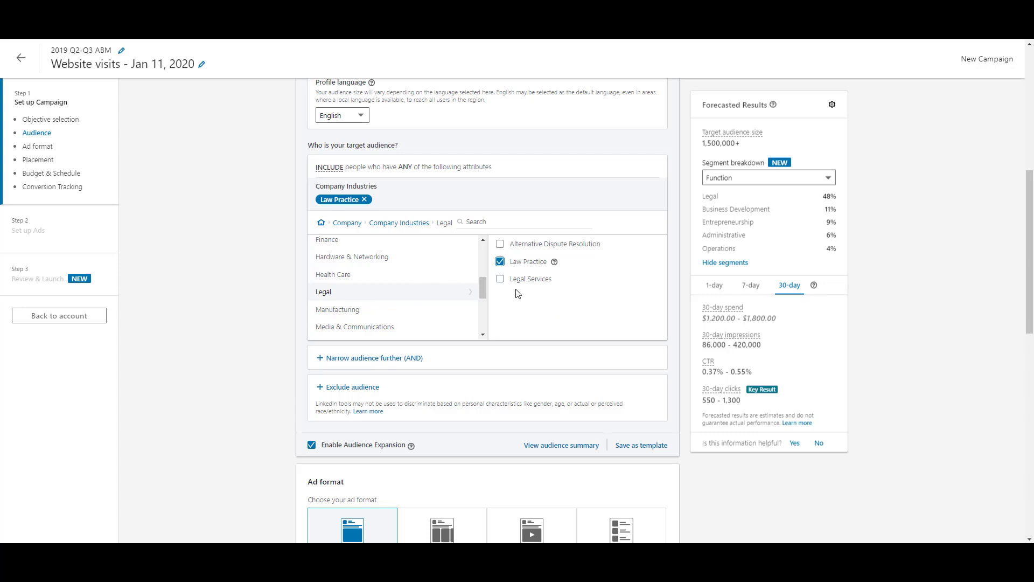
click(500, 279)
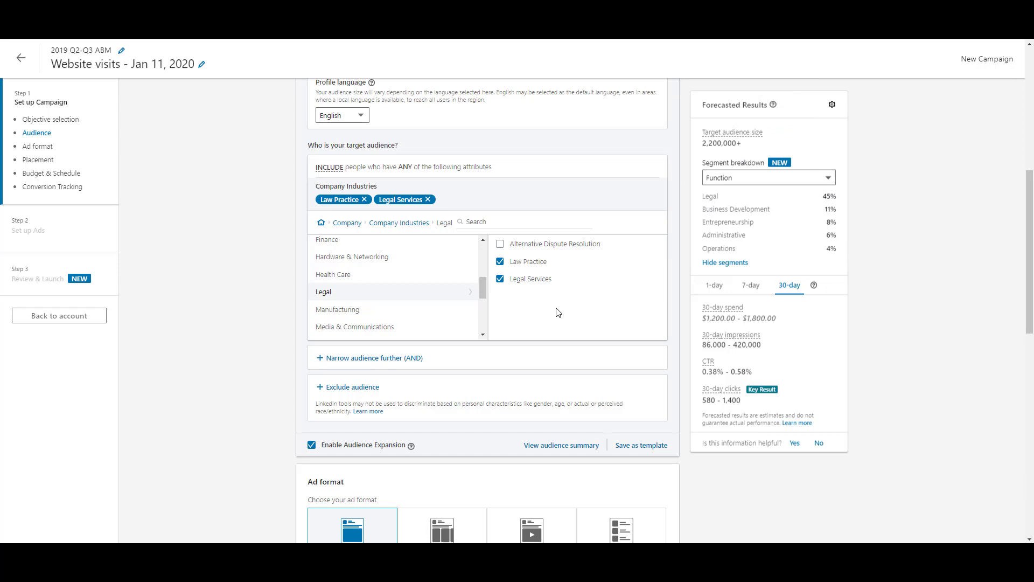
Deselect Legal Services and Law Practice and return to the Company attribute categories
click(500, 278)
click(500, 262)
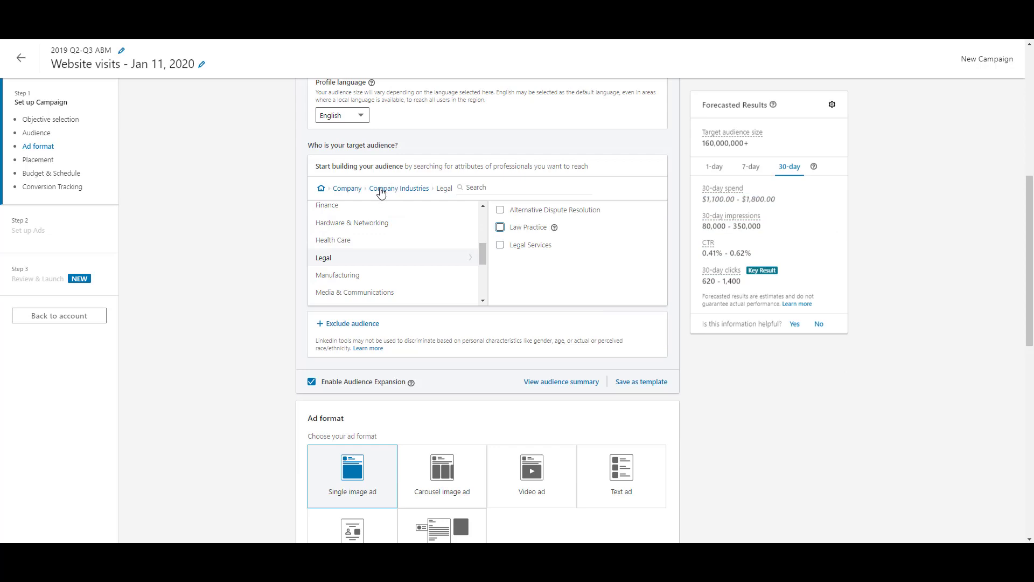
click(347, 188)
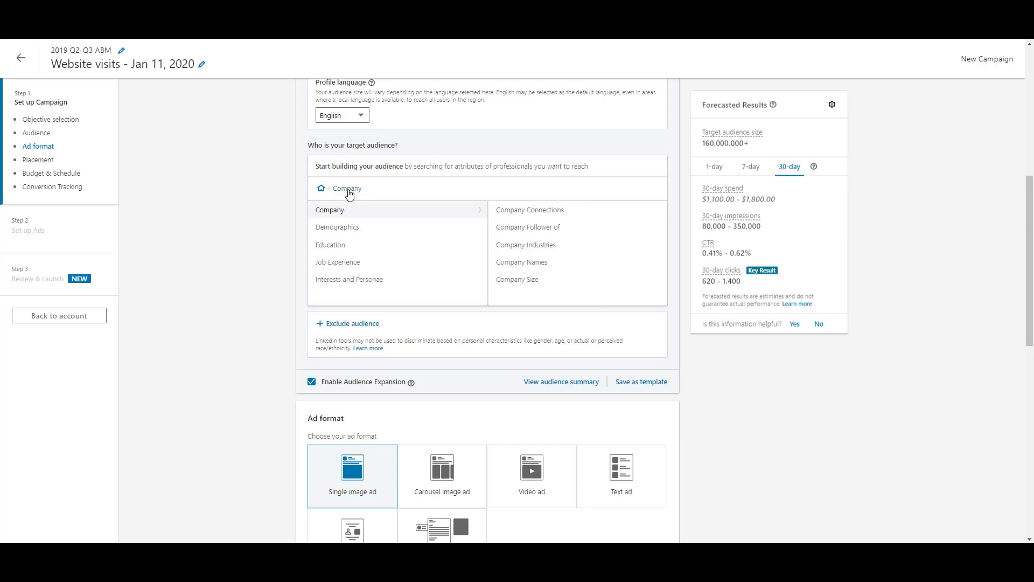
Review the Company Size ranges available for audience targeting, up to 10,001+ employees
click(529, 284)
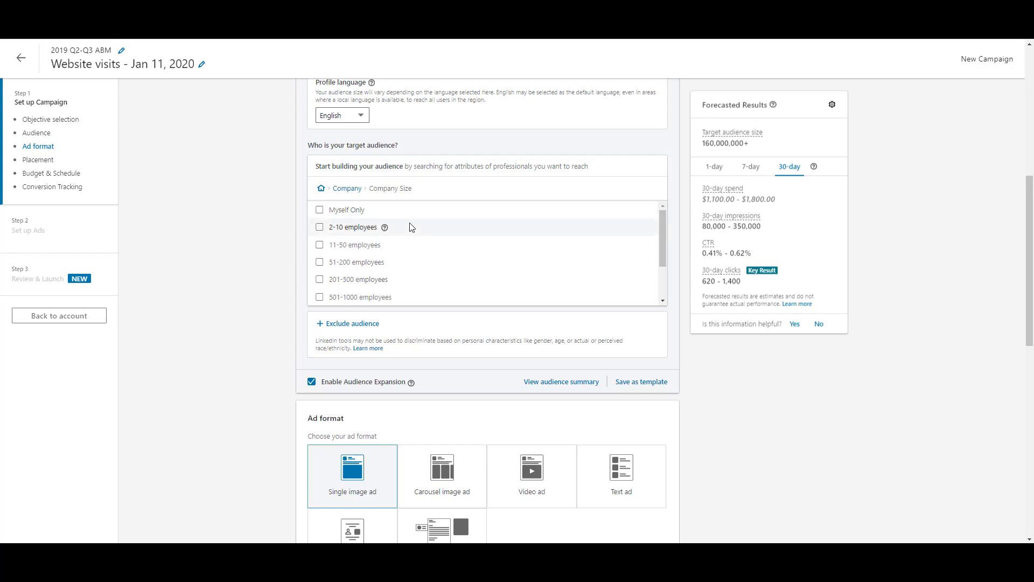
scroll(434, 256, down, 2)
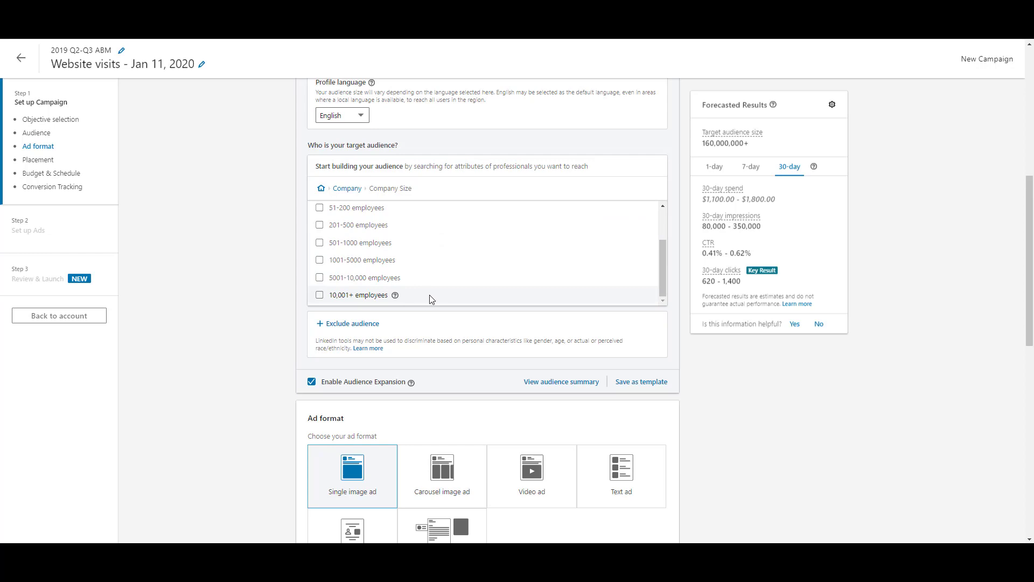
click(347, 188)
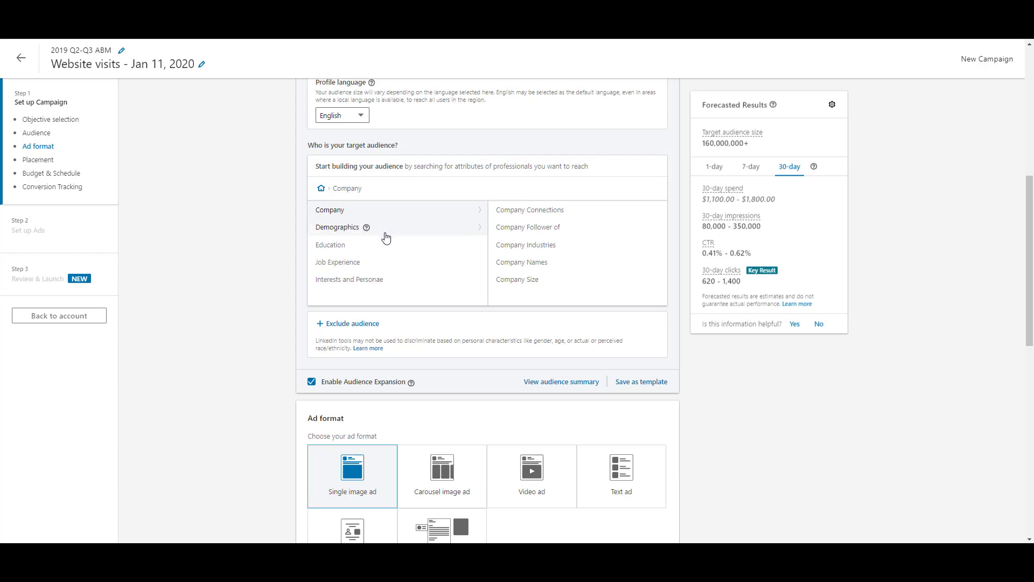
Enable the Member Age options under Demographics by accepting the non-discrimination certification
click(391, 233)
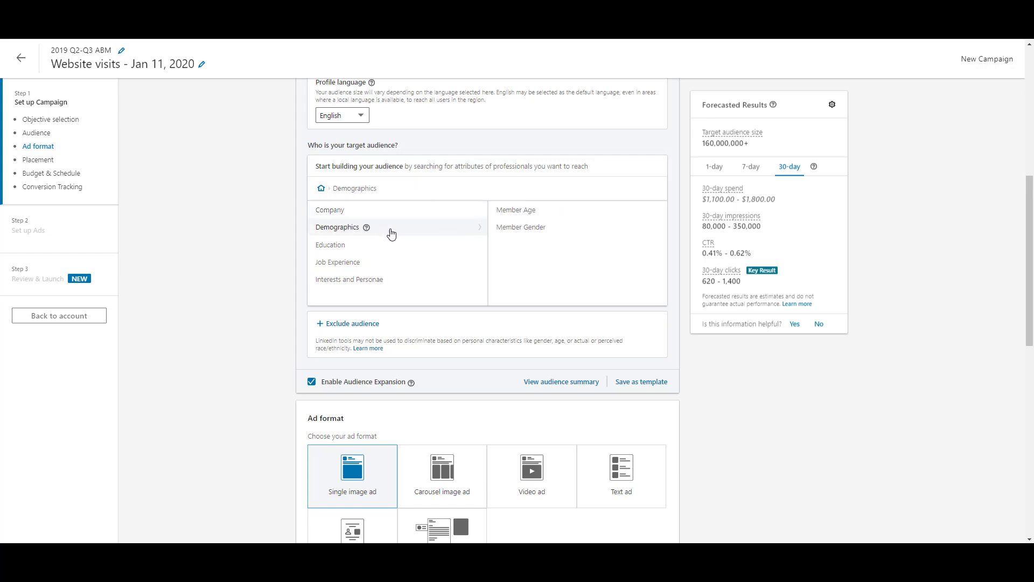
click(529, 215)
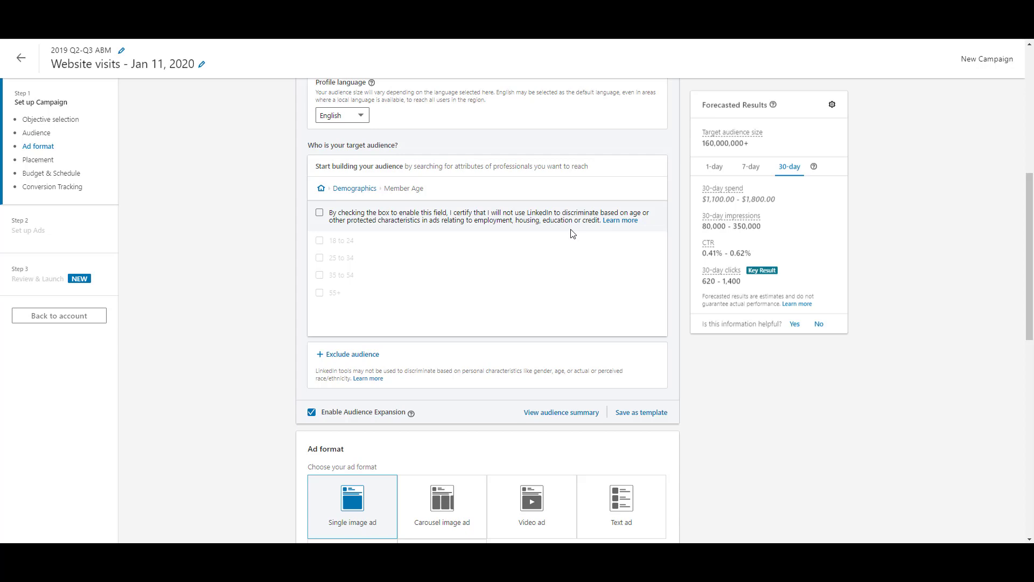
click(320, 214)
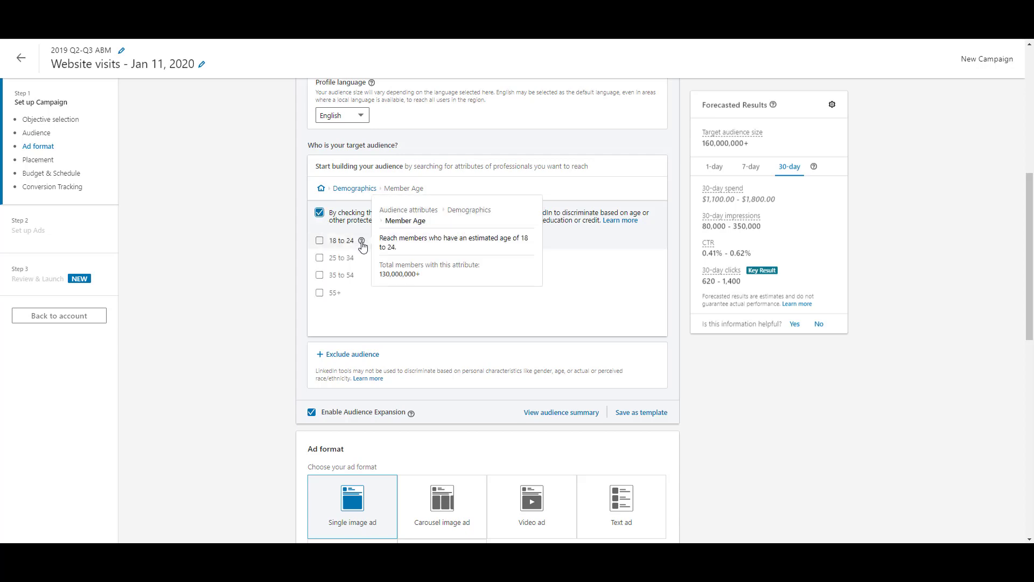
Try including the 55+ and 35 to 54 member ages, then clear both and return to the Demographics attributes
click(320, 293)
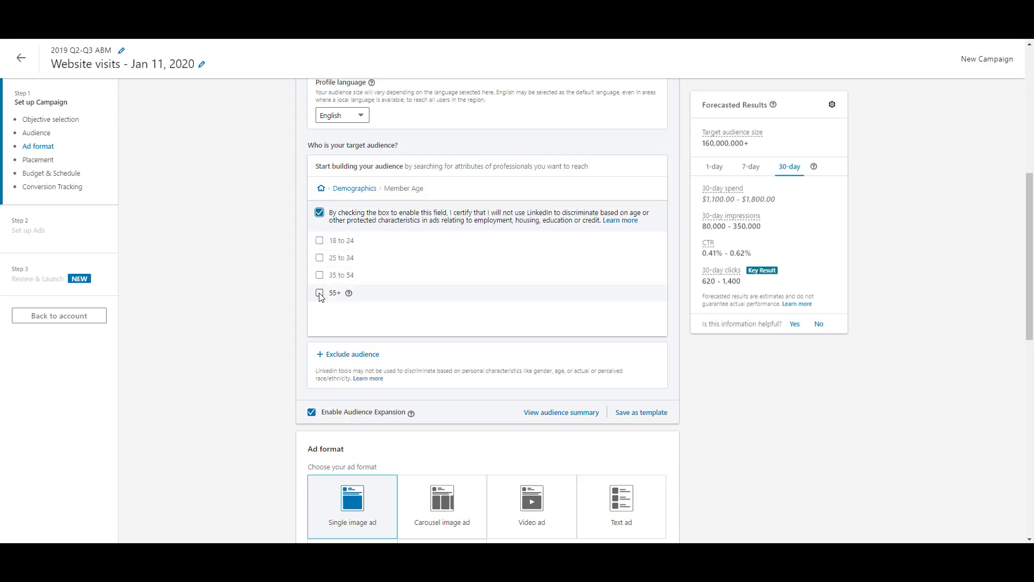
click(319, 330)
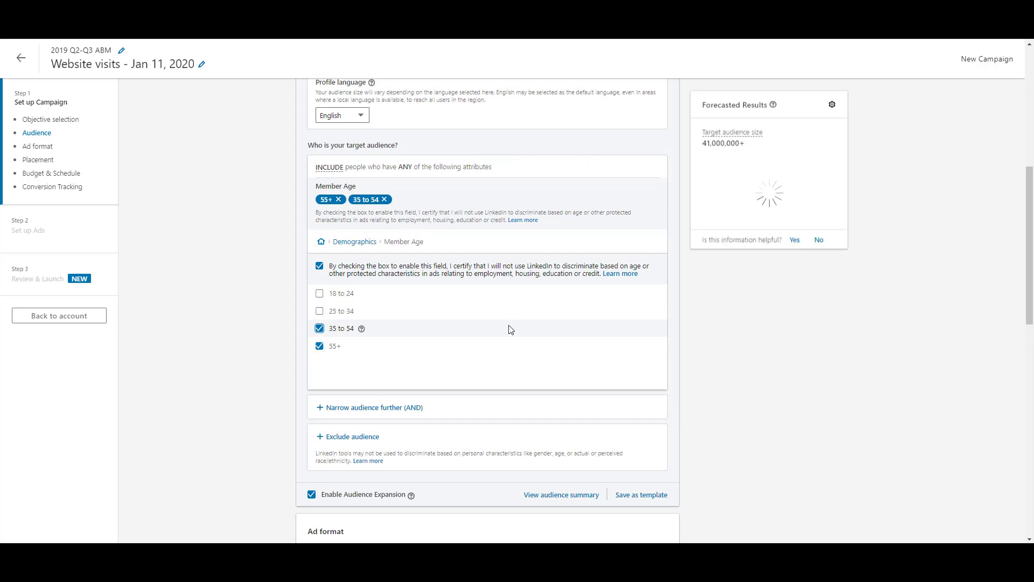
click(320, 347)
click(320, 329)
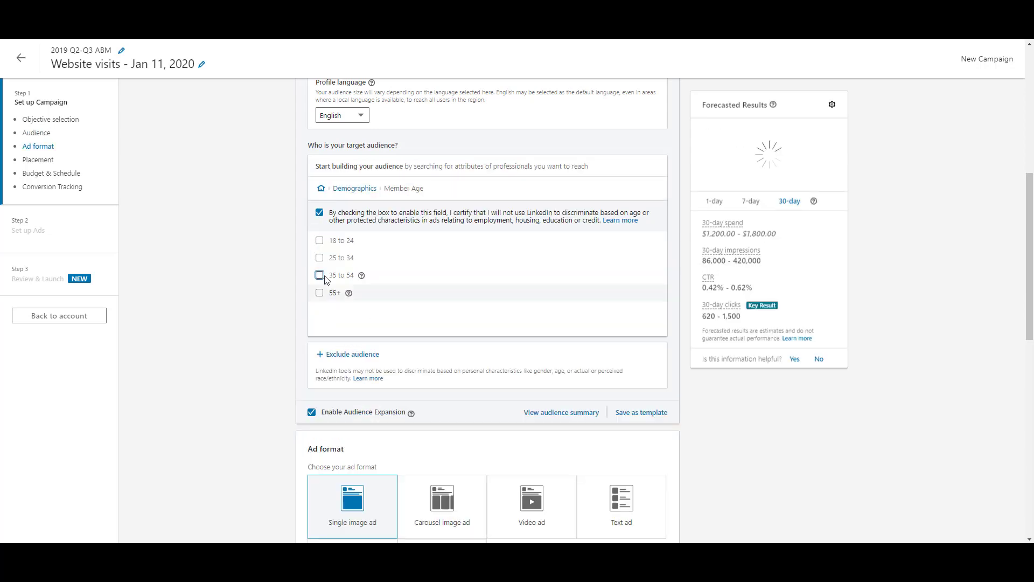
click(358, 188)
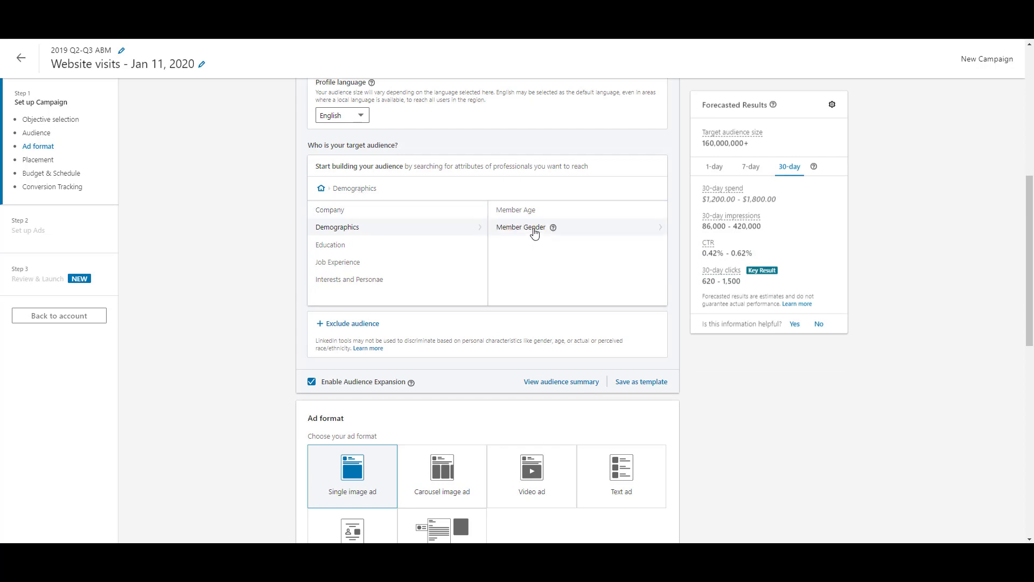
Examine the Education attributes, including the Member Schools search, and return to the Education list
click(379, 247)
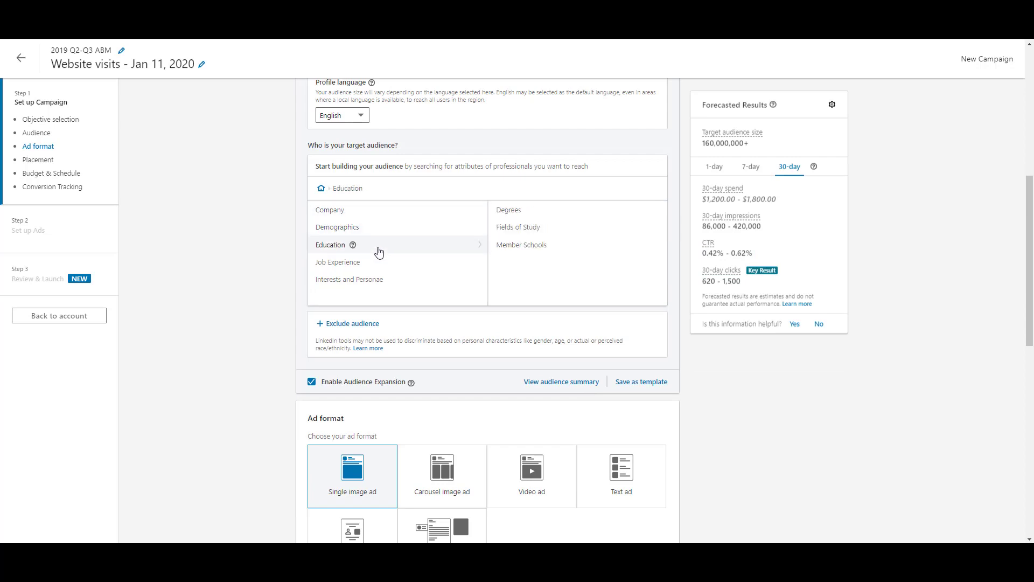
click(597, 248)
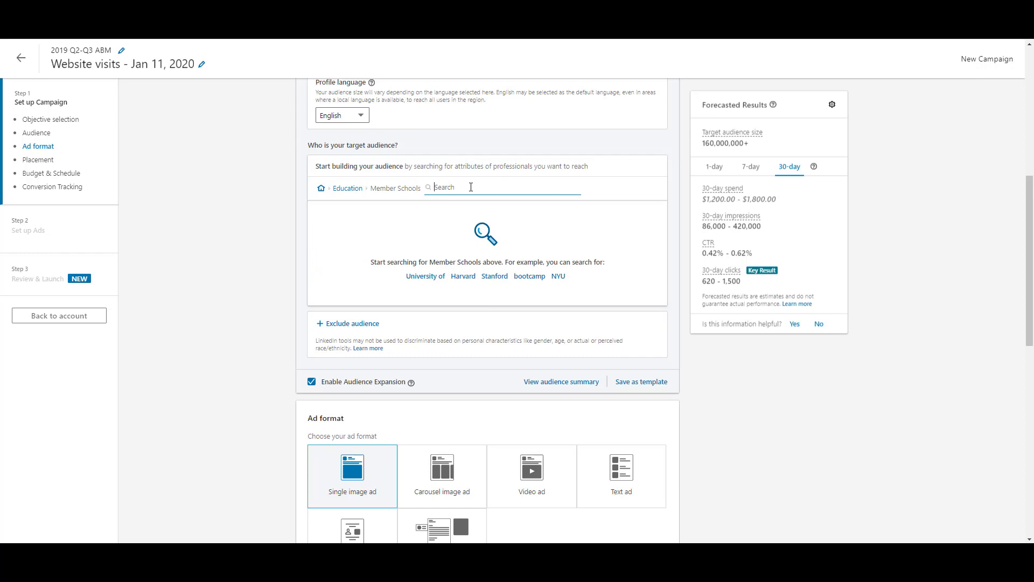
click(345, 188)
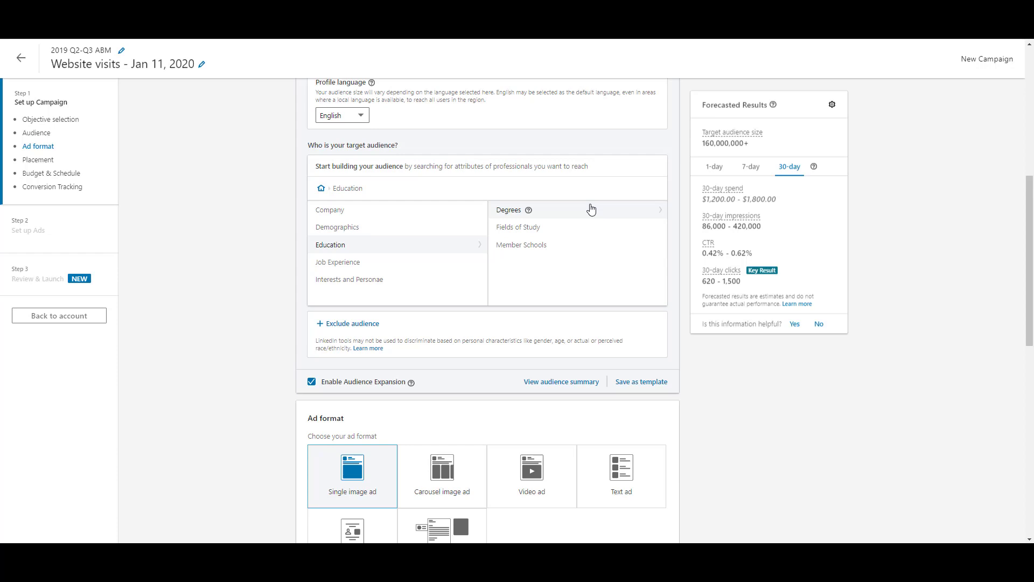
Review the Job Functions available under Job Experience and return to the Job Experience attributes
key(Down)
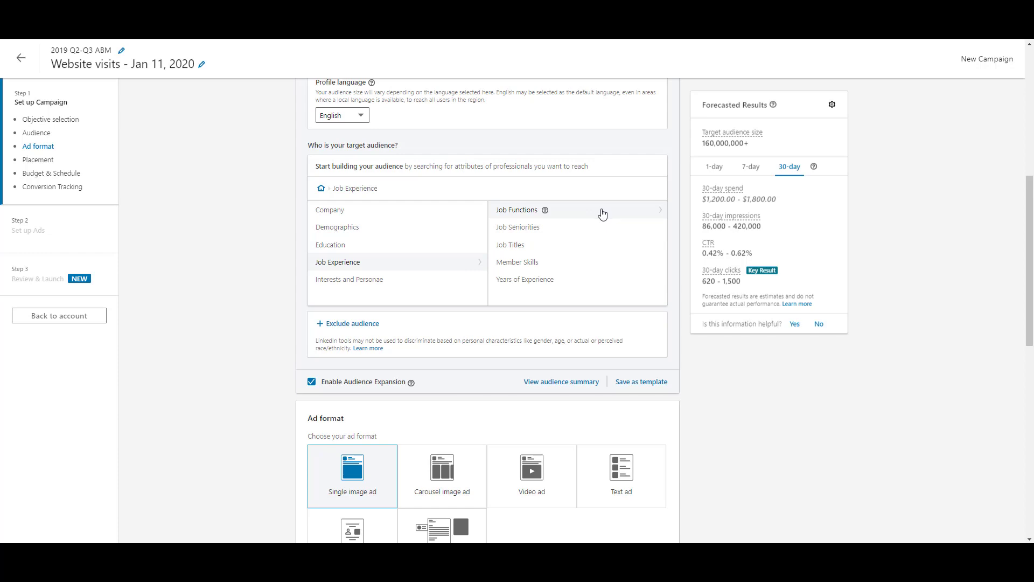
click(602, 213)
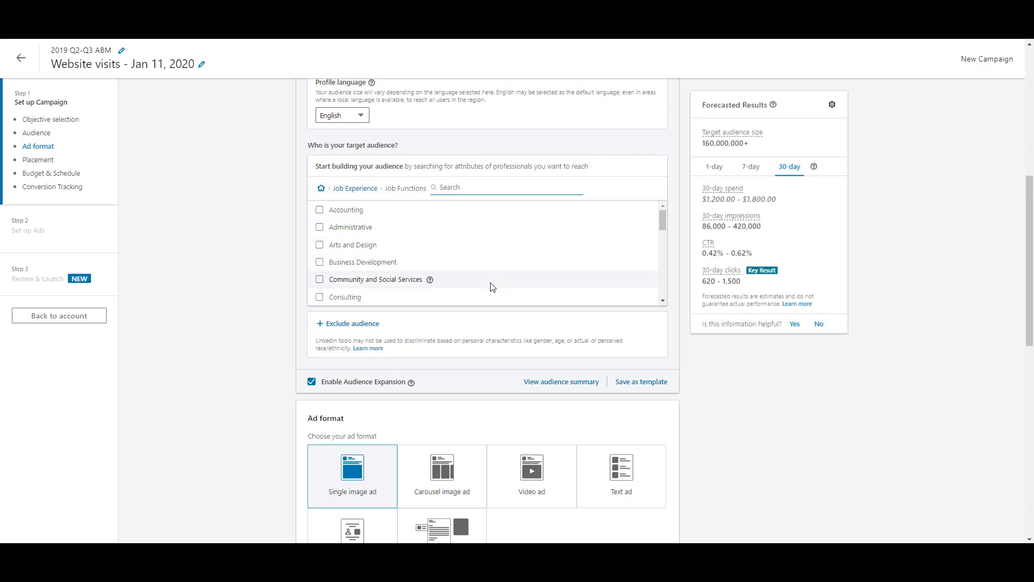
scroll(507, 264, down, 3)
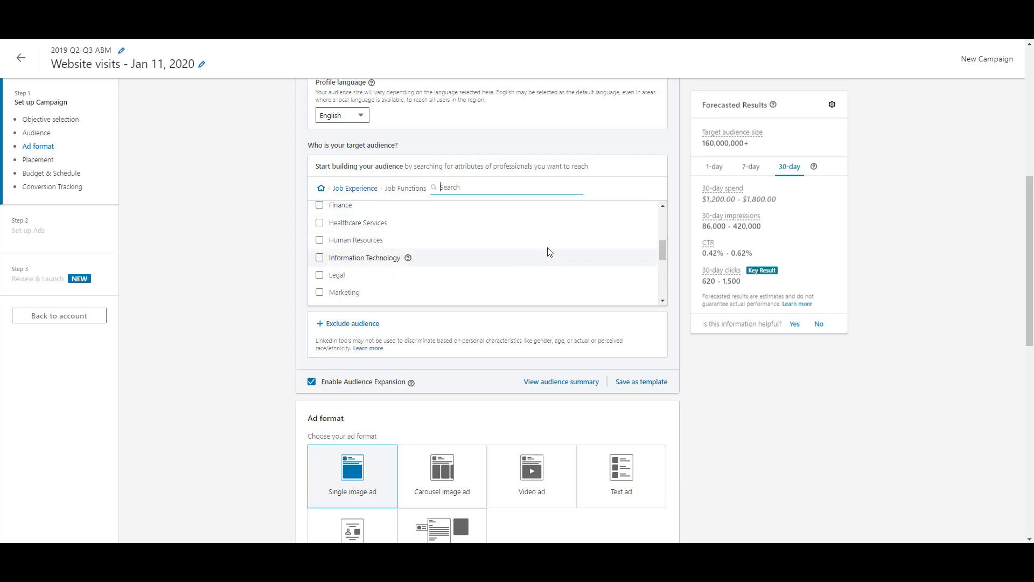
scroll(550, 251, up, 3)
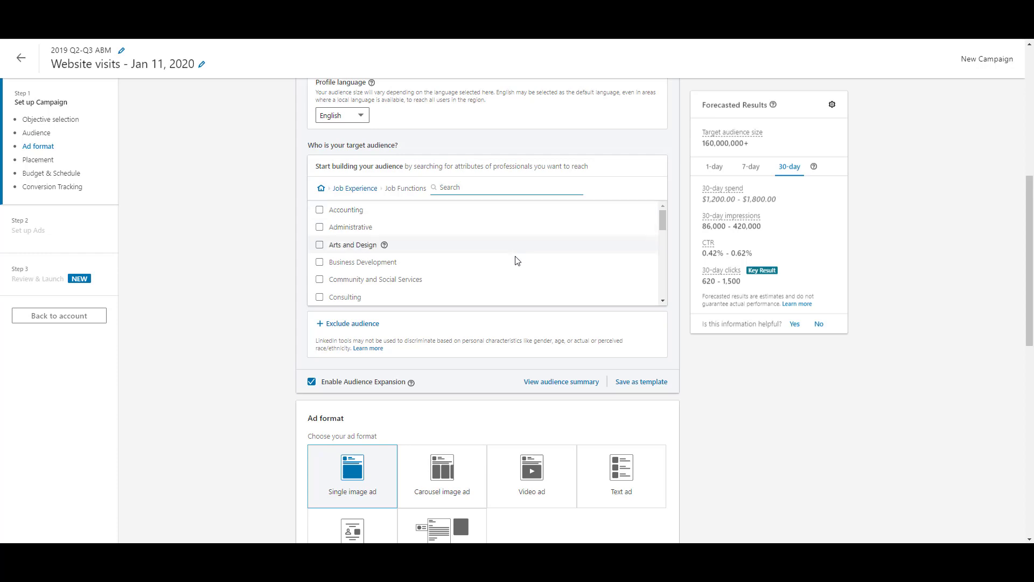
click(355, 188)
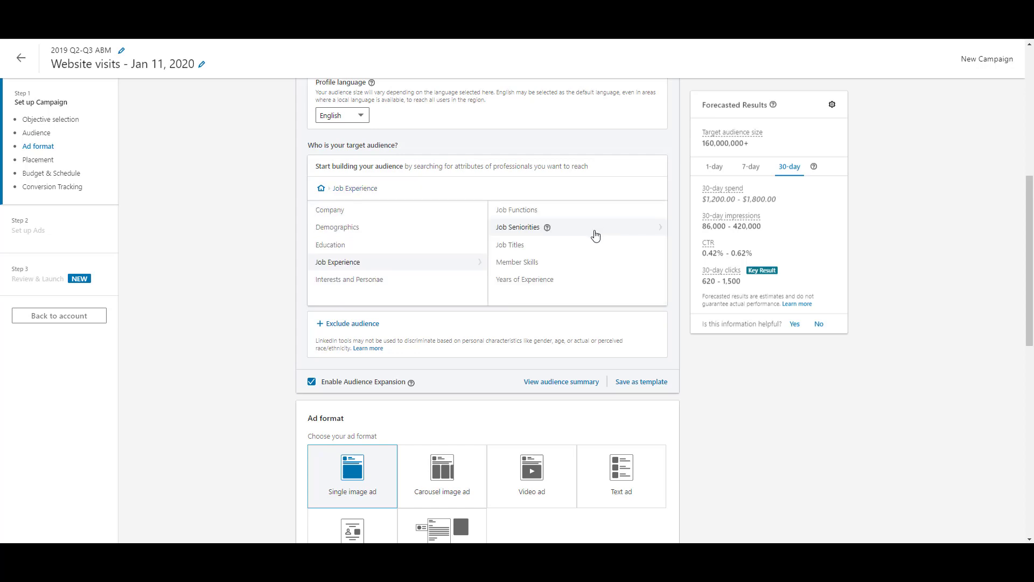
Review the full list of Job Seniorities under Job Experience
click(596, 235)
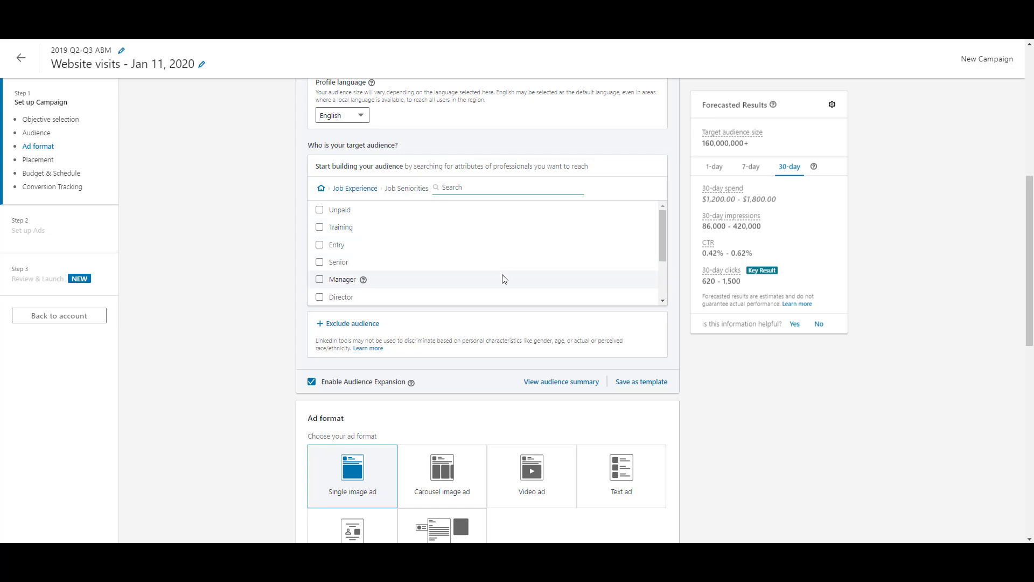
scroll(503, 277, down, 2)
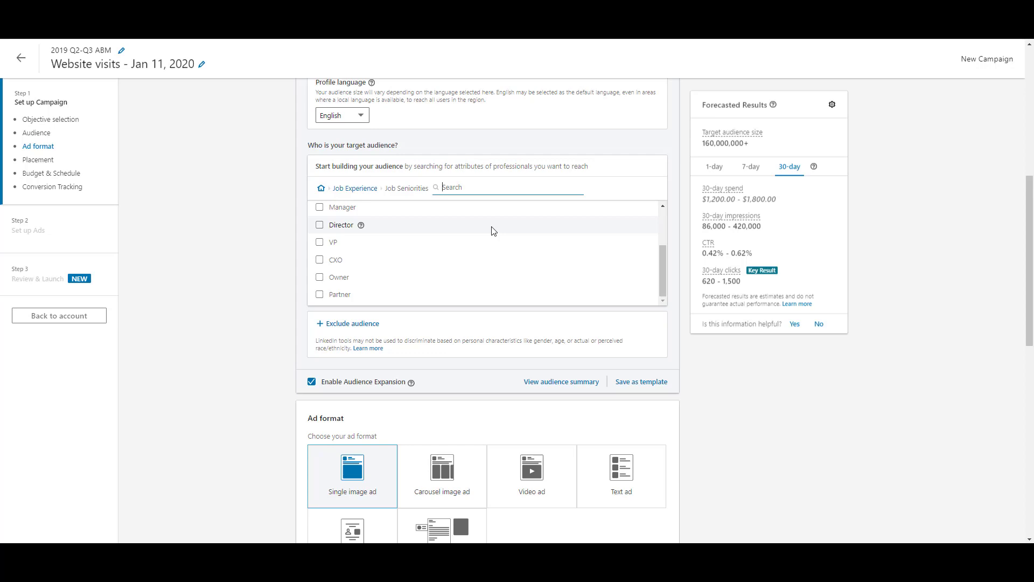
scroll(508, 236, up, 2)
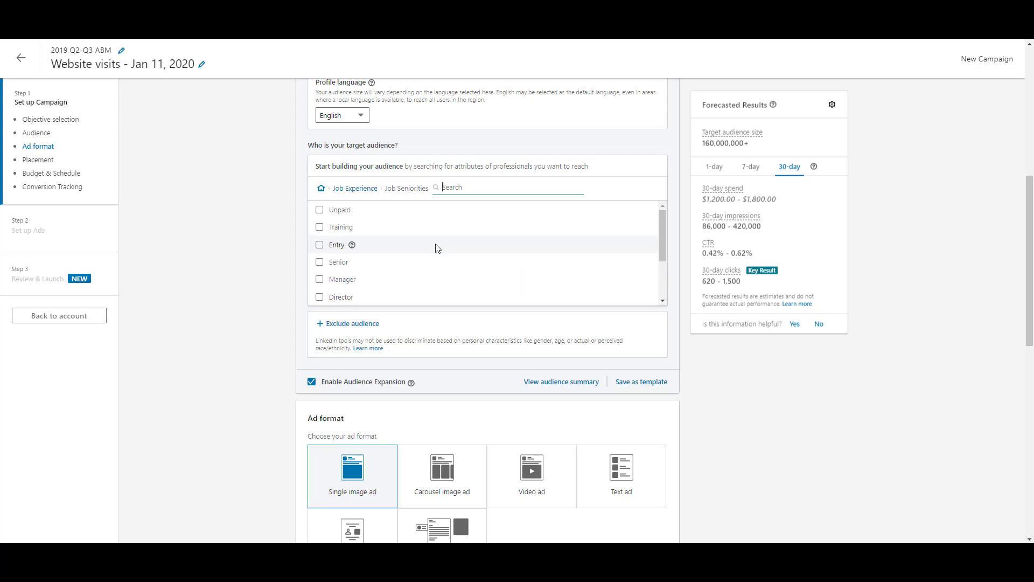
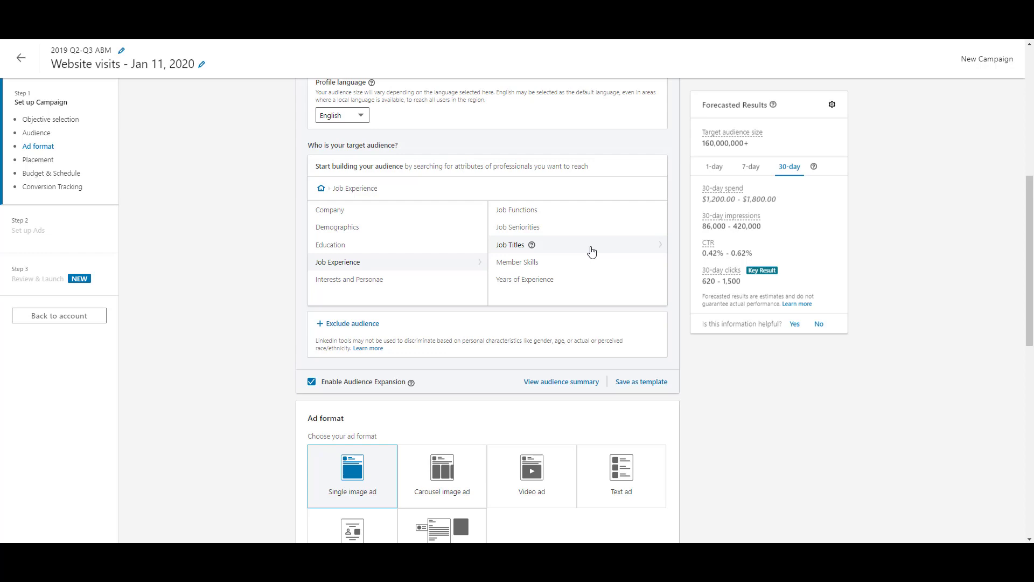
Search the Job Titles under Job Experience for "owner" and for "marketing", clearing each search when finished
click(592, 252)
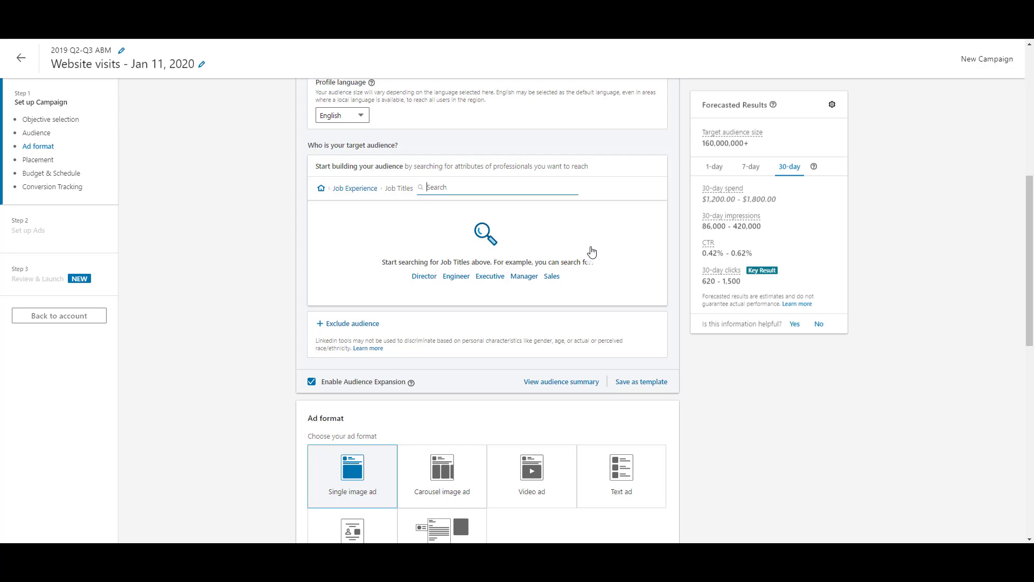
text(owner)
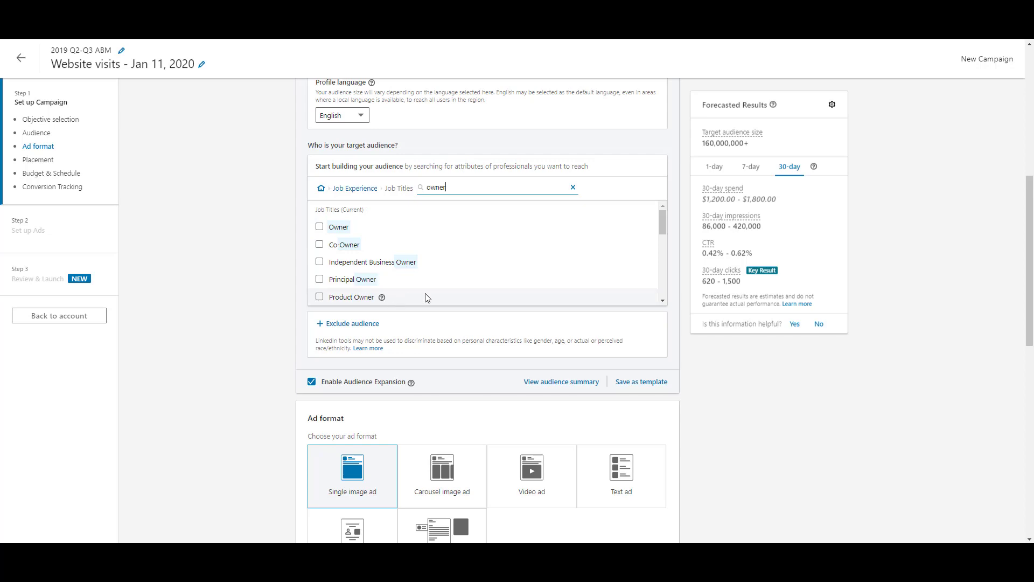
scroll(571, 270, down, 3)
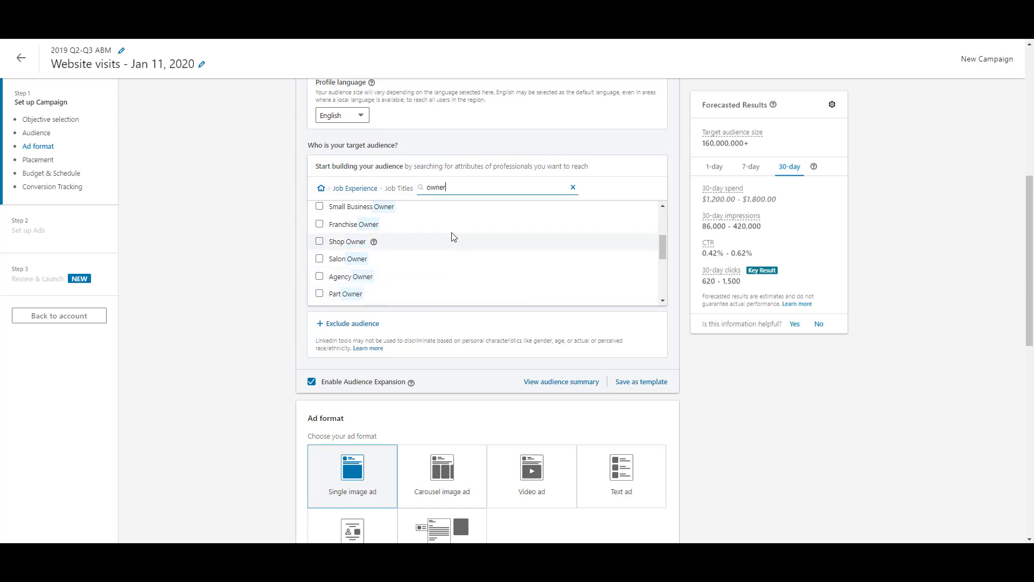
click(572, 188)
text(marketing)
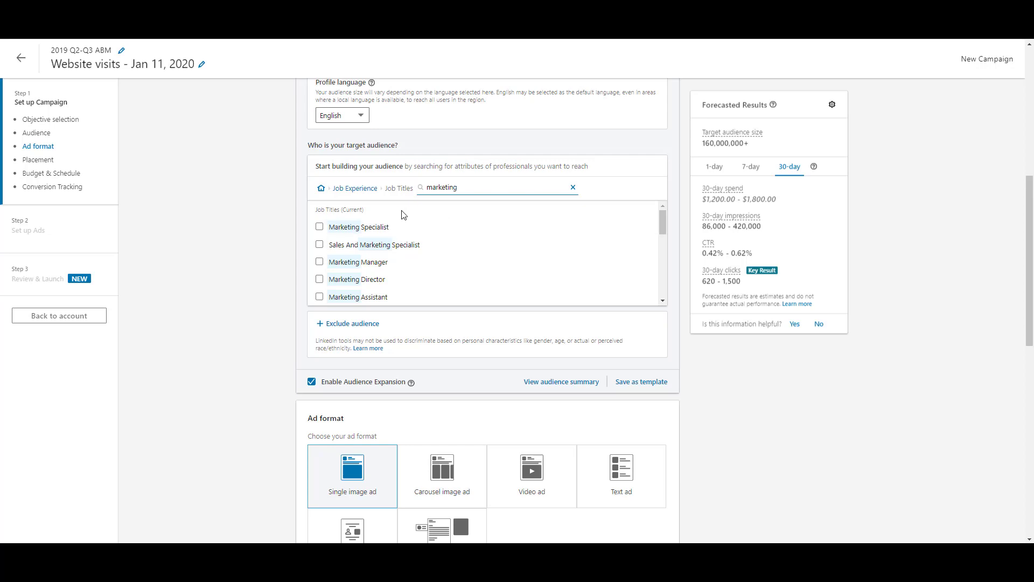
click(573, 187)
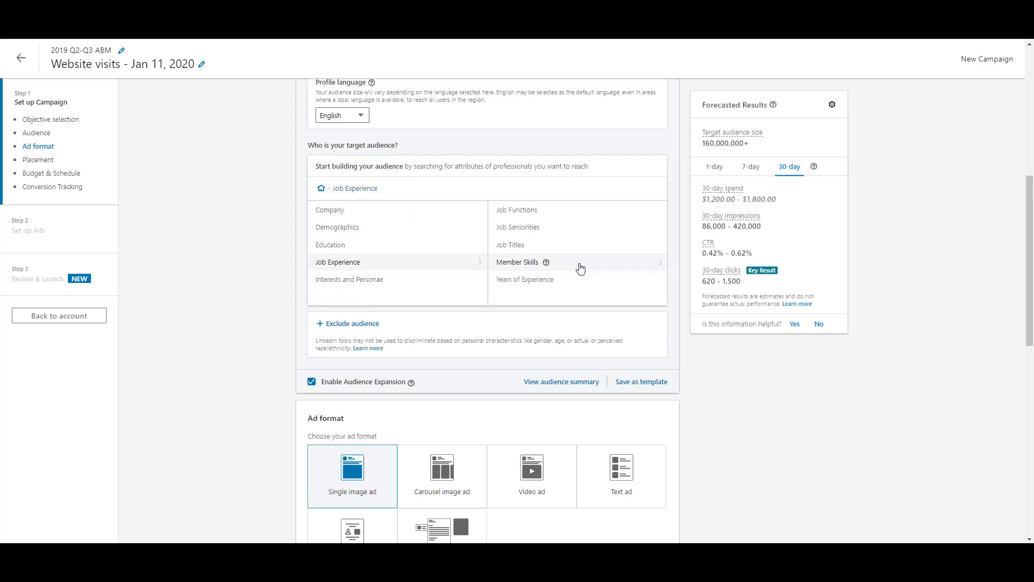
View the Member Skills search under Job Experience and return to the Job Experience attributes
click(580, 269)
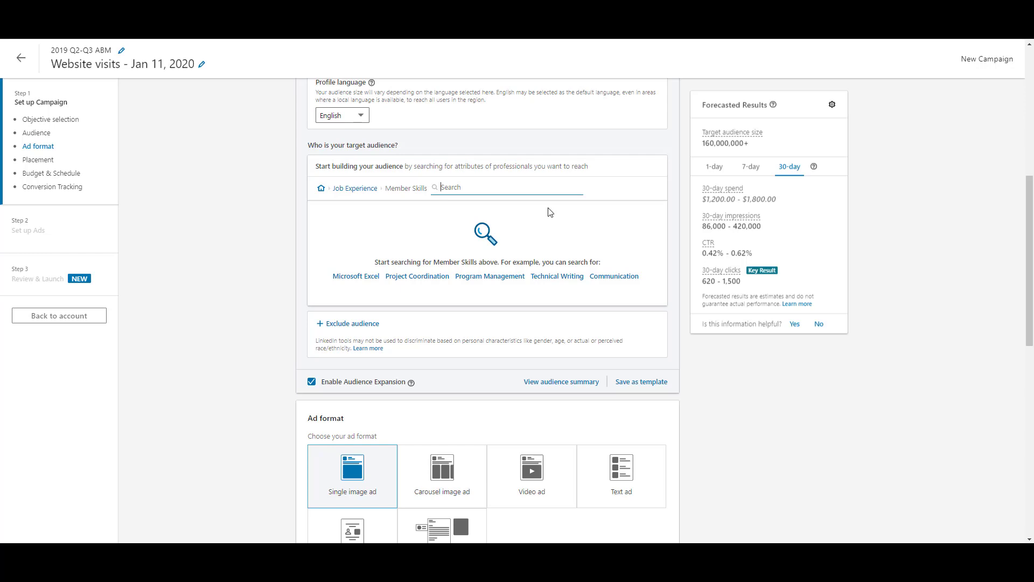
key(Escape)
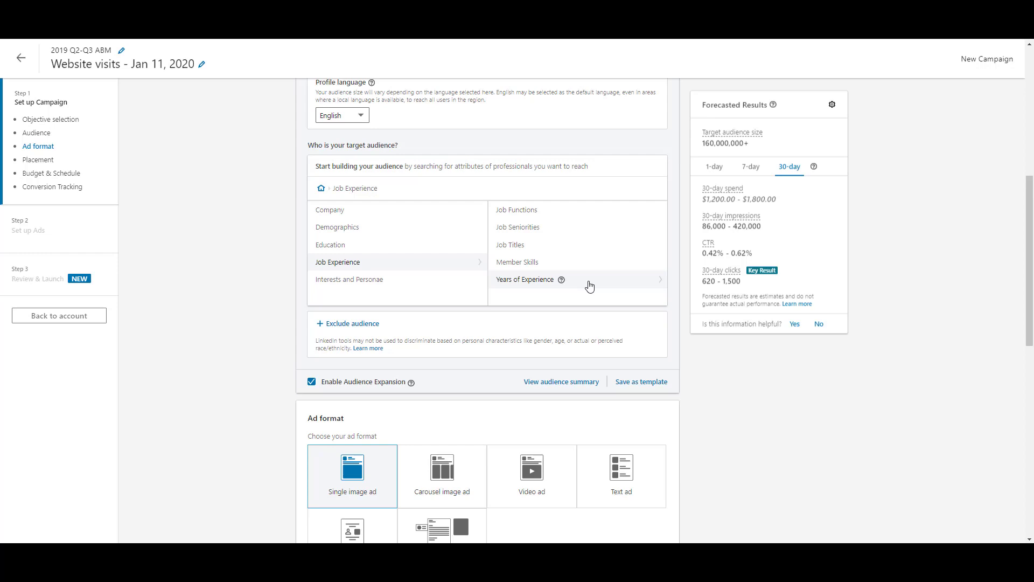
Include members with 3 years up to 12+ years of experience in the audience
click(589, 283)
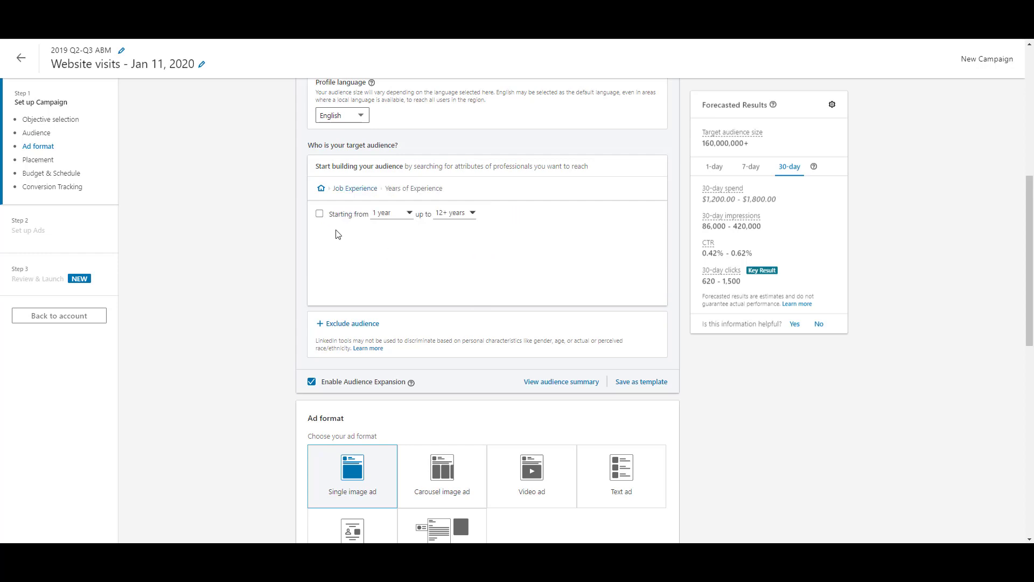
click(413, 219)
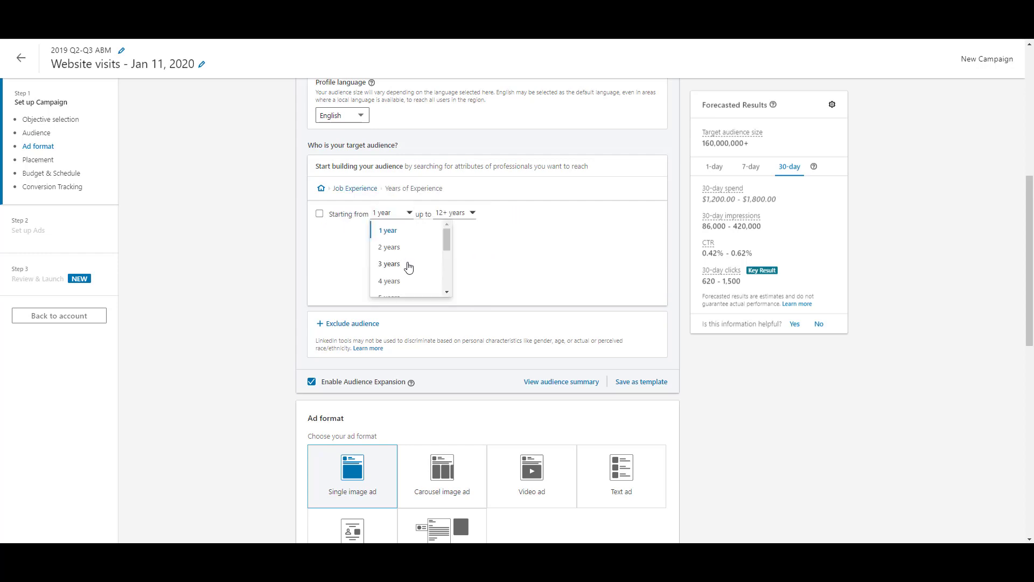
click(408, 266)
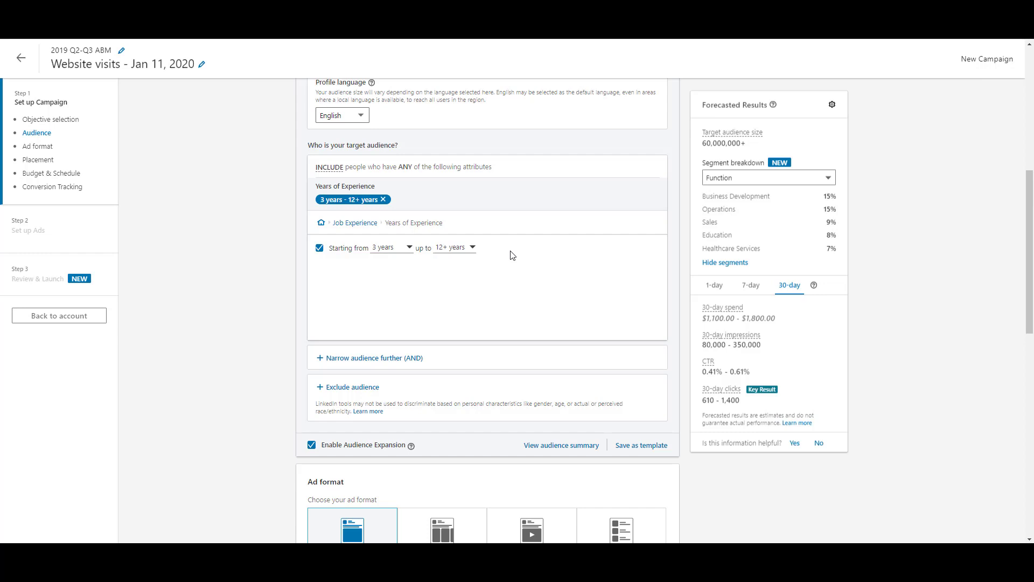
Change the Years of Experience range to start from 1 year and go up to 3 years
click(411, 251)
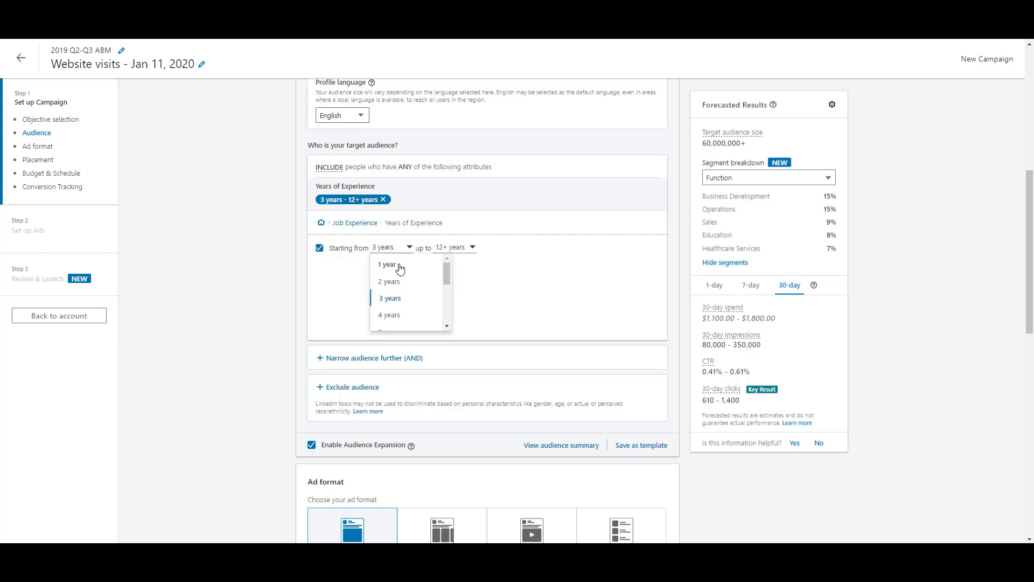
click(408, 267)
click(469, 247)
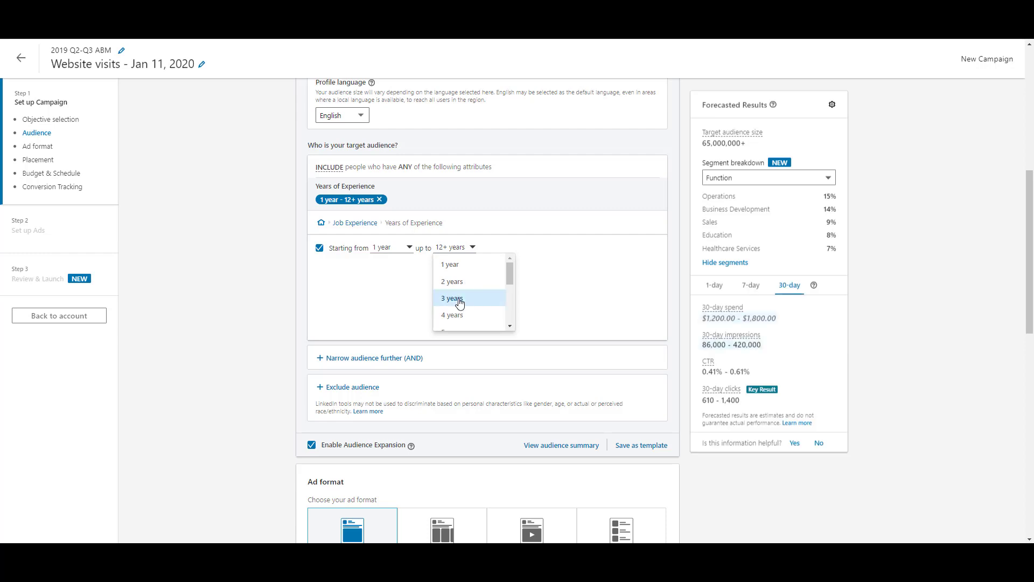
click(458, 298)
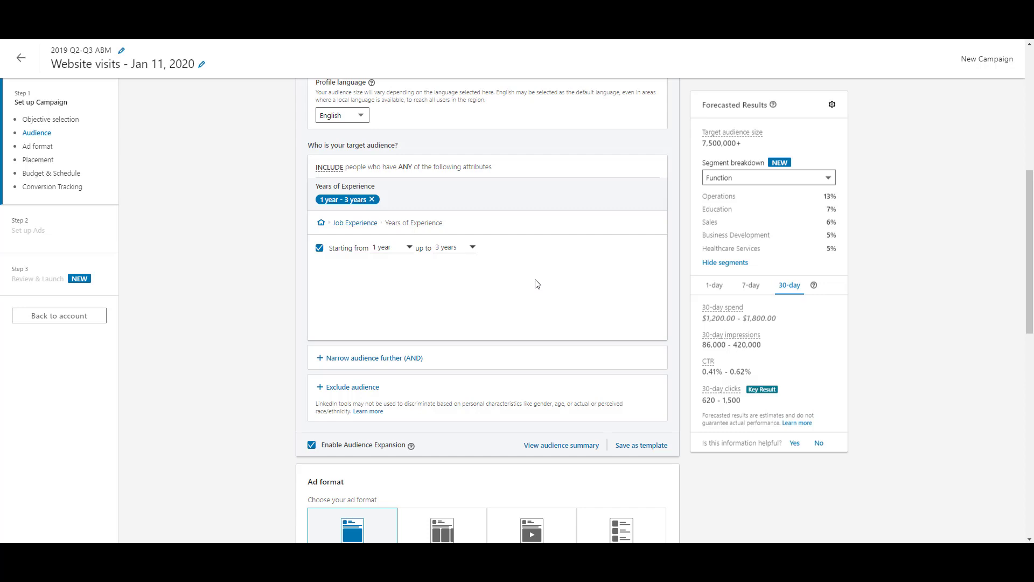
Remove the Years of Experience range from the audience and return to the Job Experience attributes
click(320, 248)
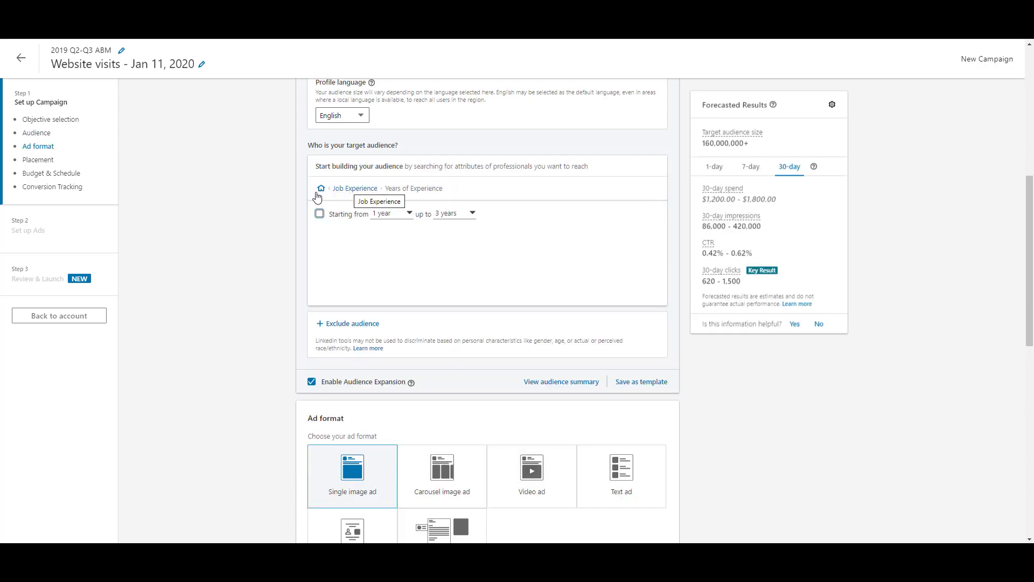
click(321, 193)
click(586, 262)
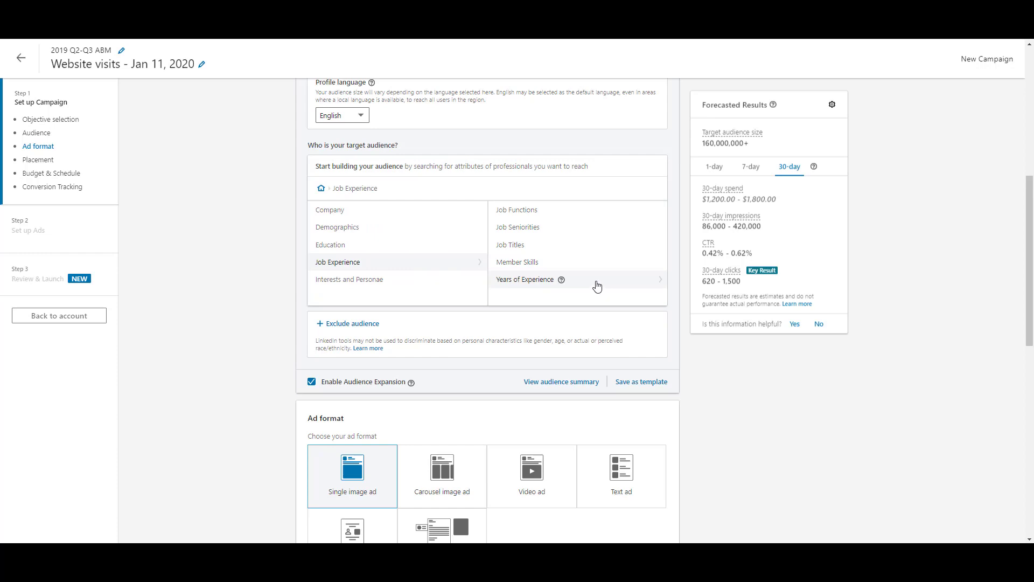
Search the Member Groups under Interests and Personae for "travel" and look through the matching groups
click(347, 283)
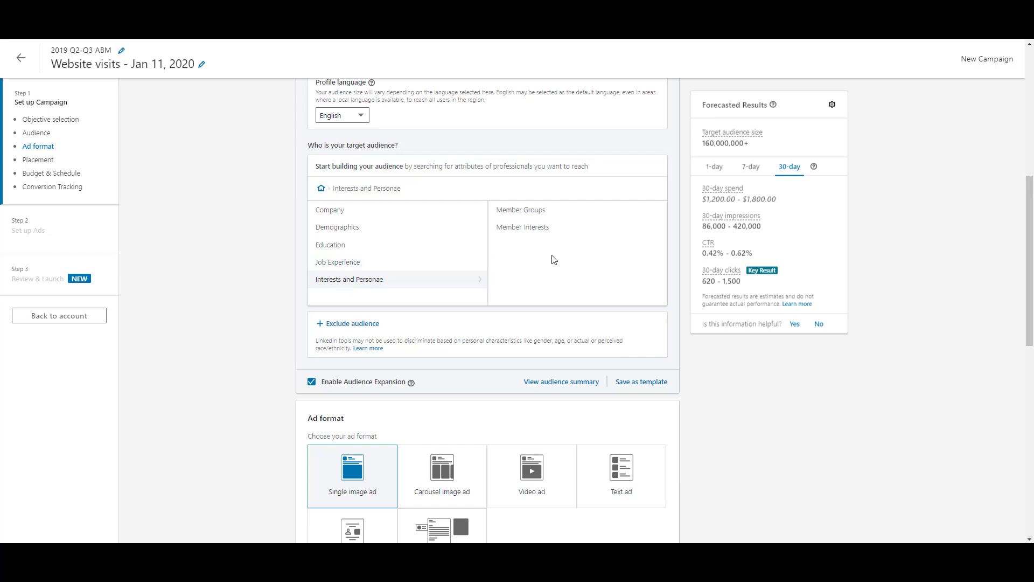
click(532, 214)
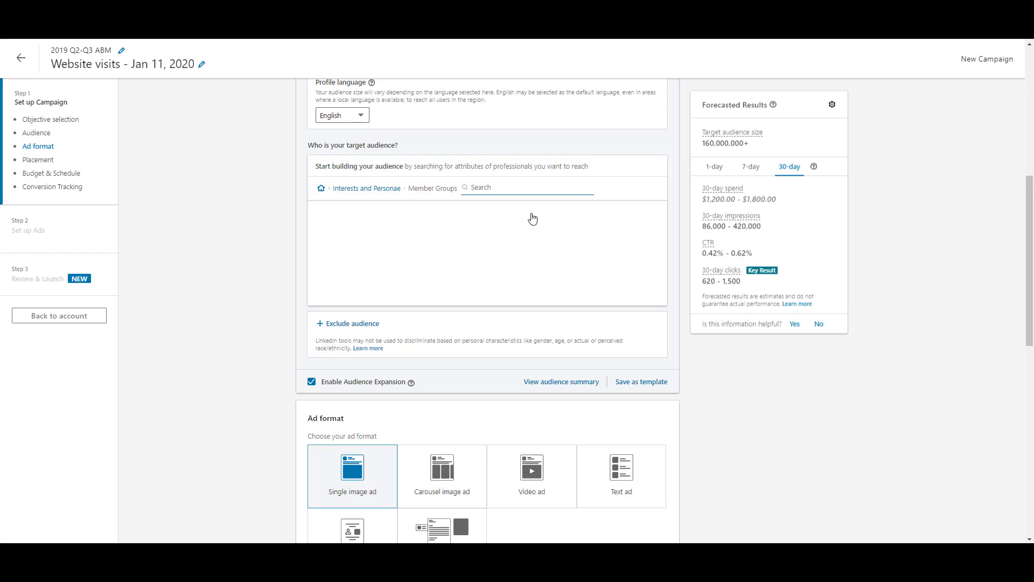
text(travel)
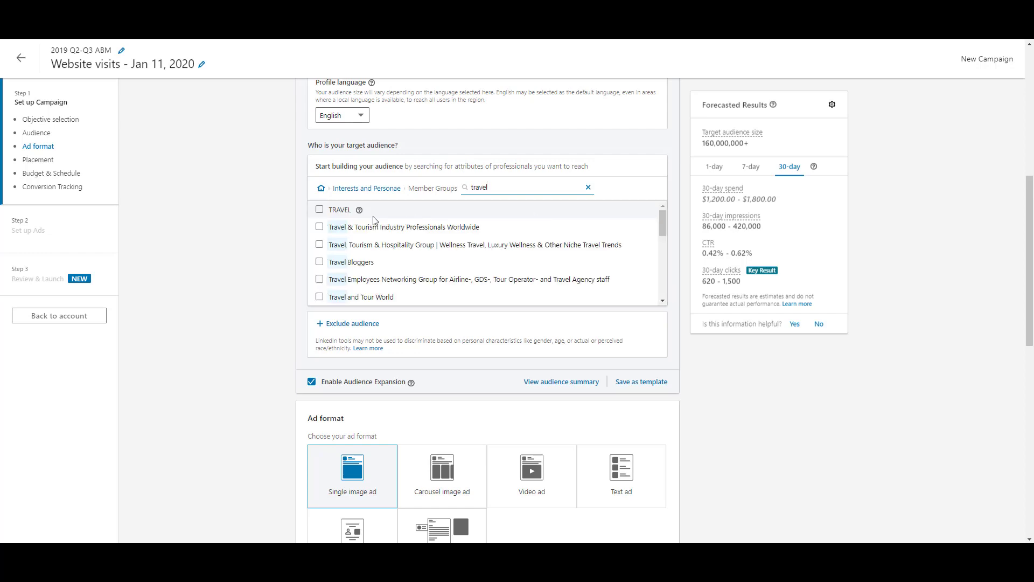
scroll(463, 269, down, 5)
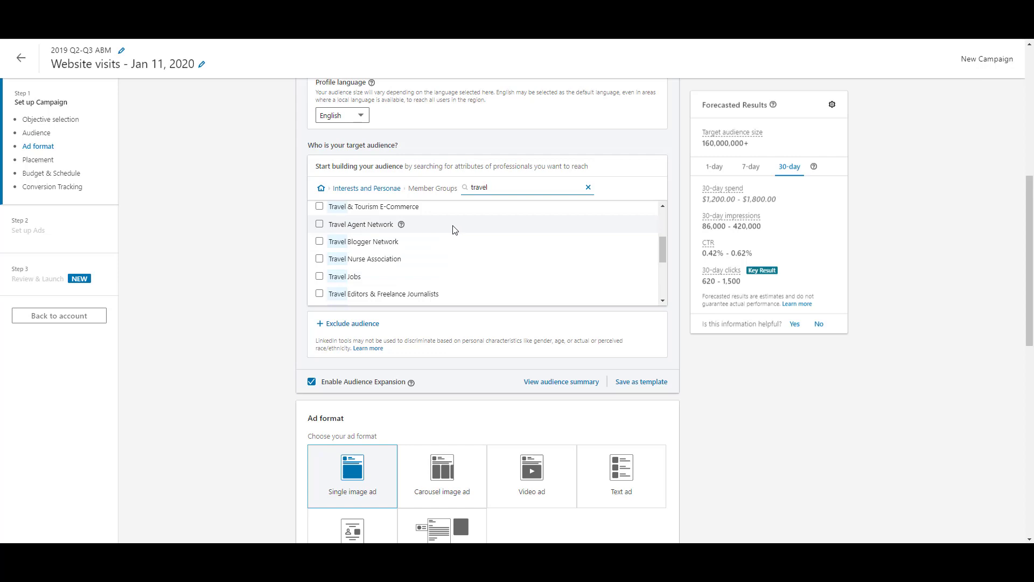
Leave the "travel" group results and view the Member Interests categories under Interests and Personae
scroll(455, 231, up, 3)
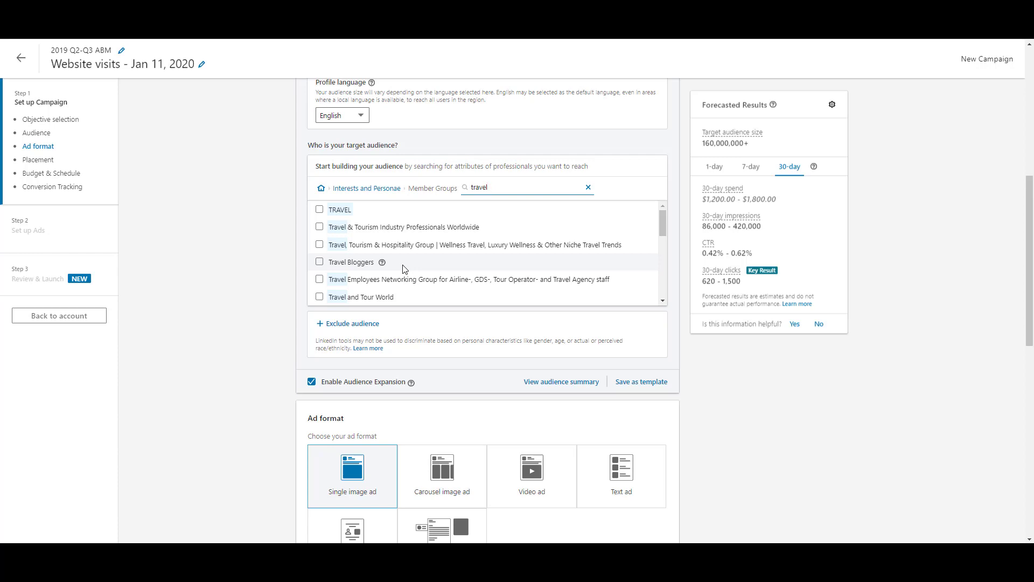
key(Escape)
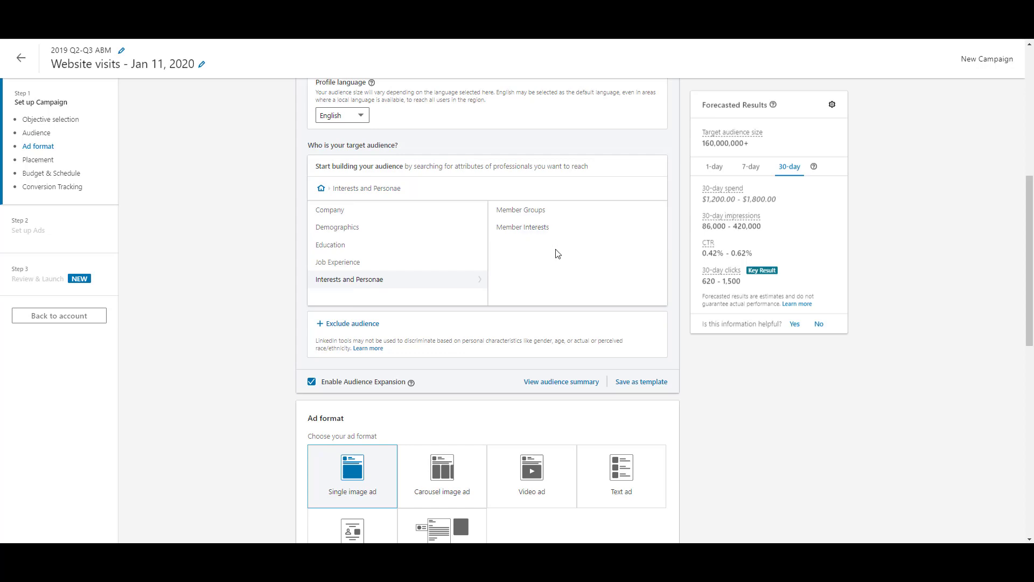
mouse_move(557, 230)
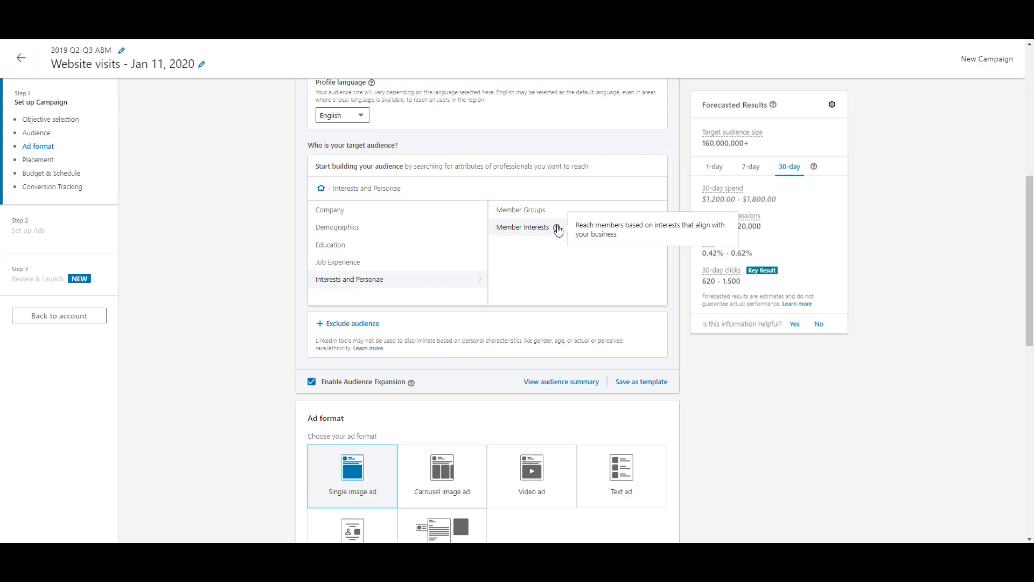
click(525, 231)
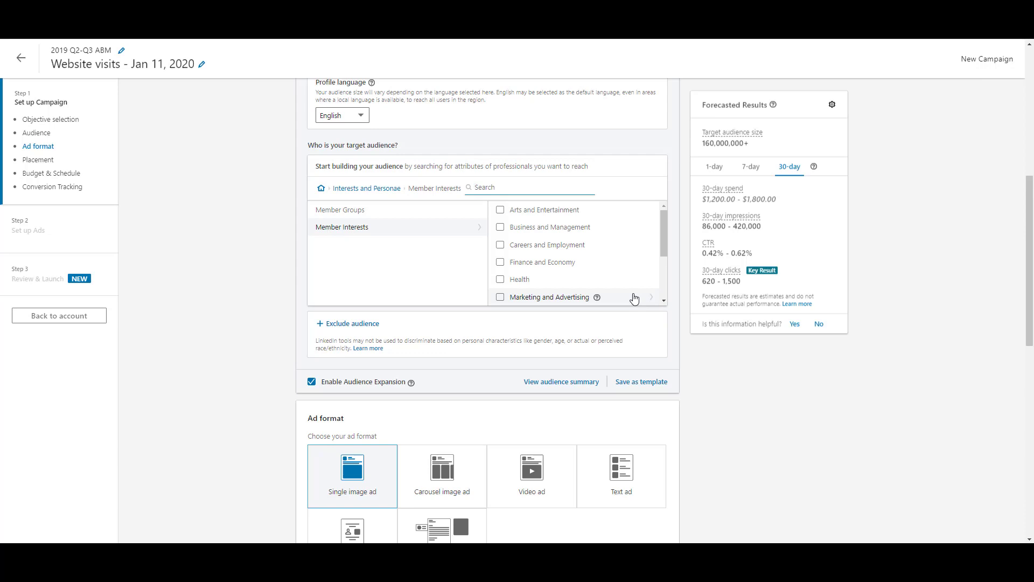
Look through the Website Audiences and Uploaded Lists available under Matched audiences
click(322, 192)
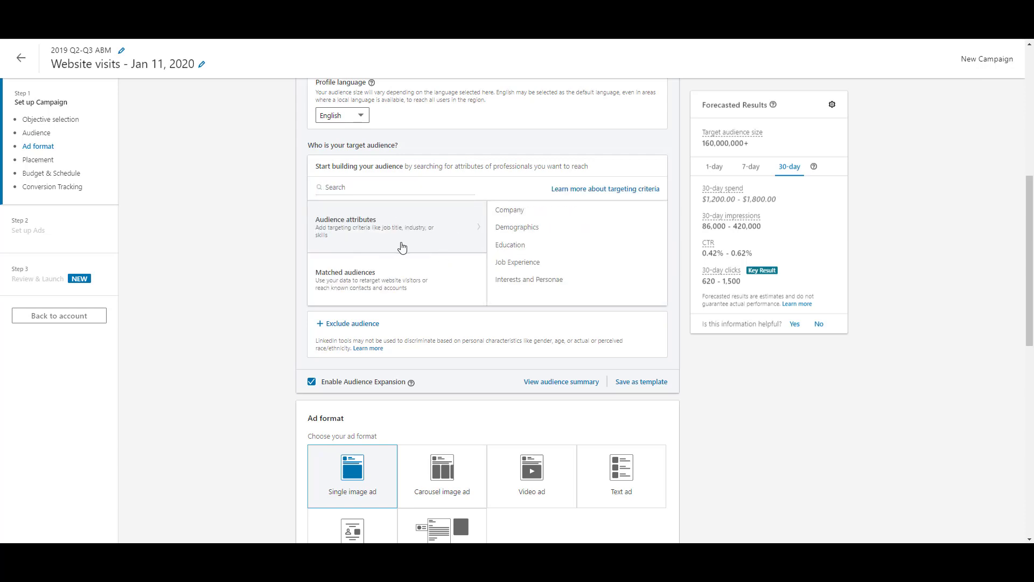
click(441, 289)
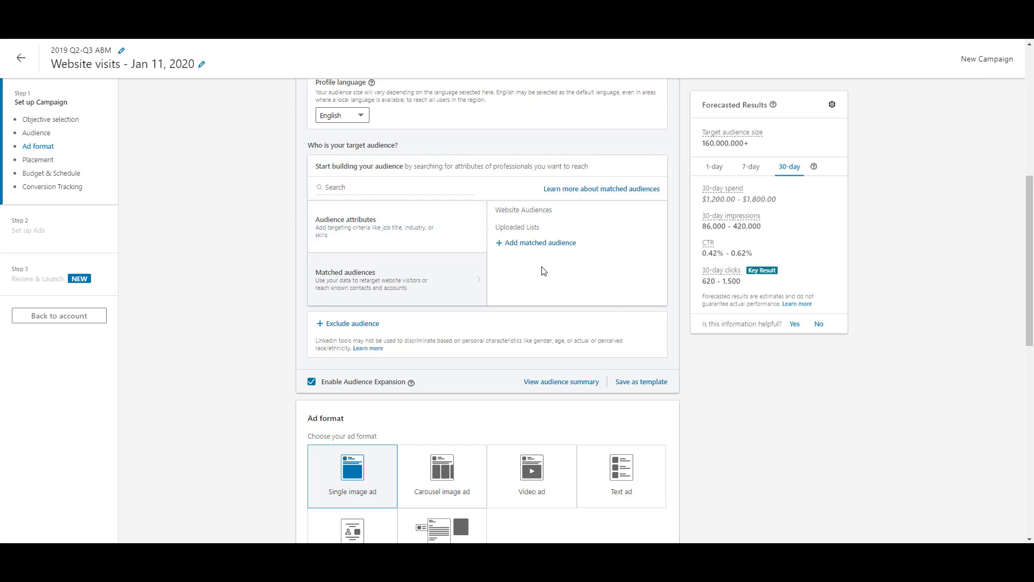
click(574, 215)
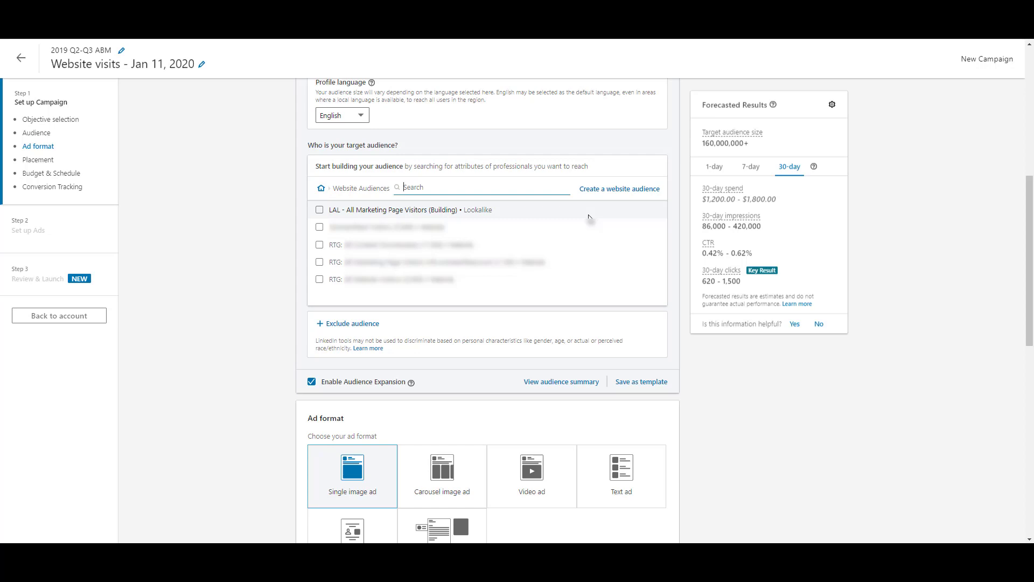
key(BackSpace)
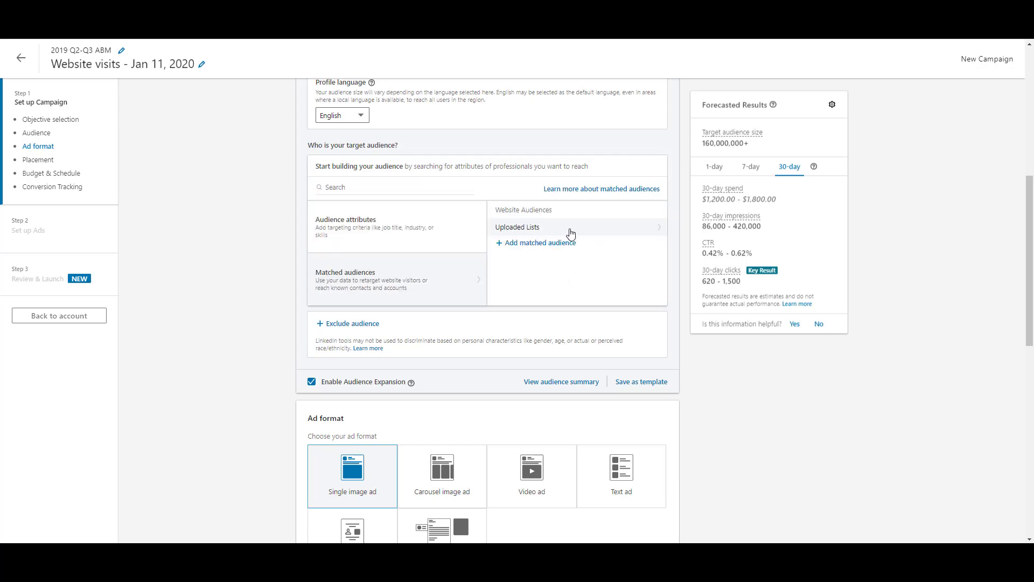
click(571, 228)
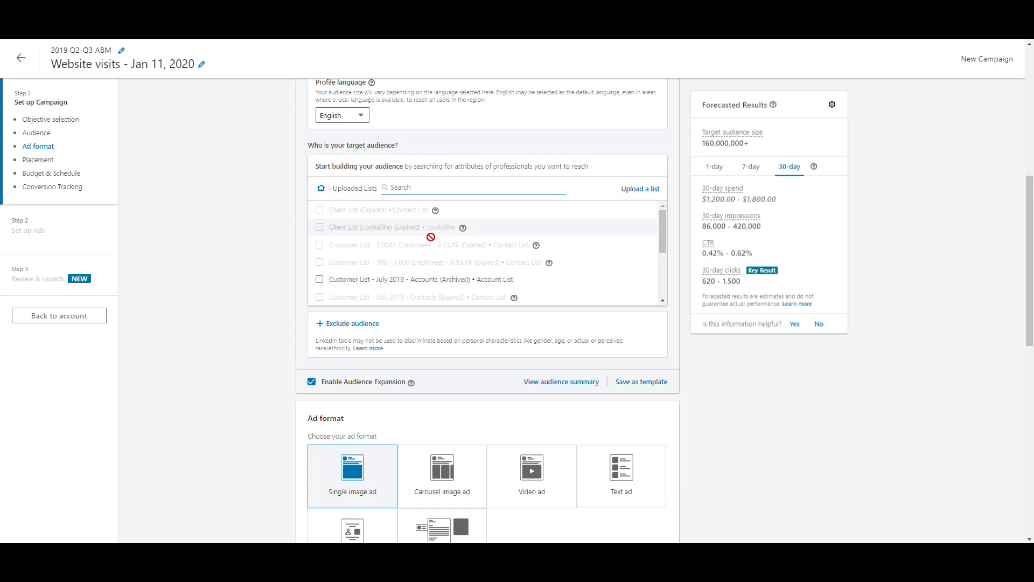
scroll(441, 253, down, 1)
scroll(442, 254, down, 1)
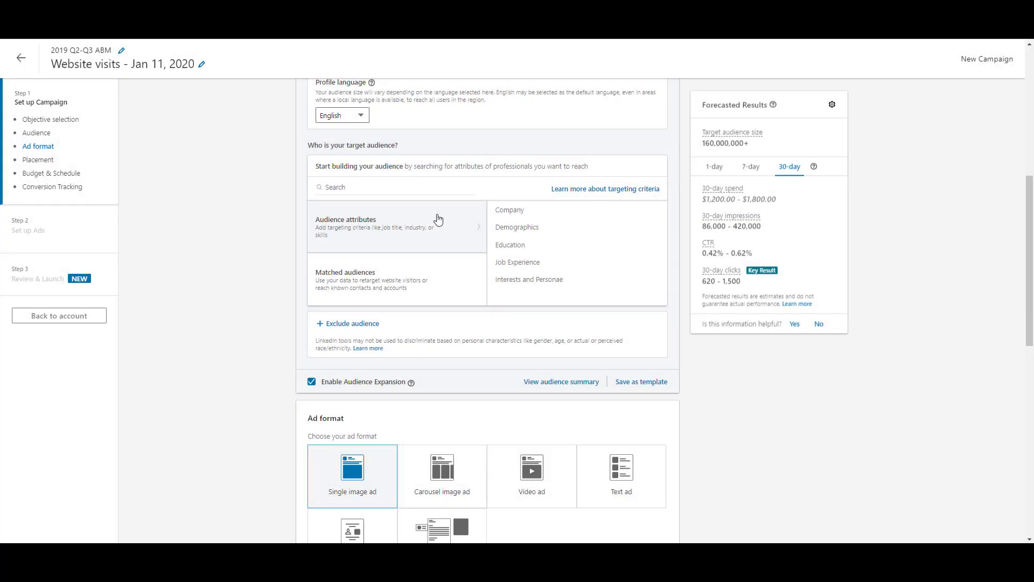
Include the Job Seniorities Partner, Owner, CXO and VP in the target audience
click(507, 264)
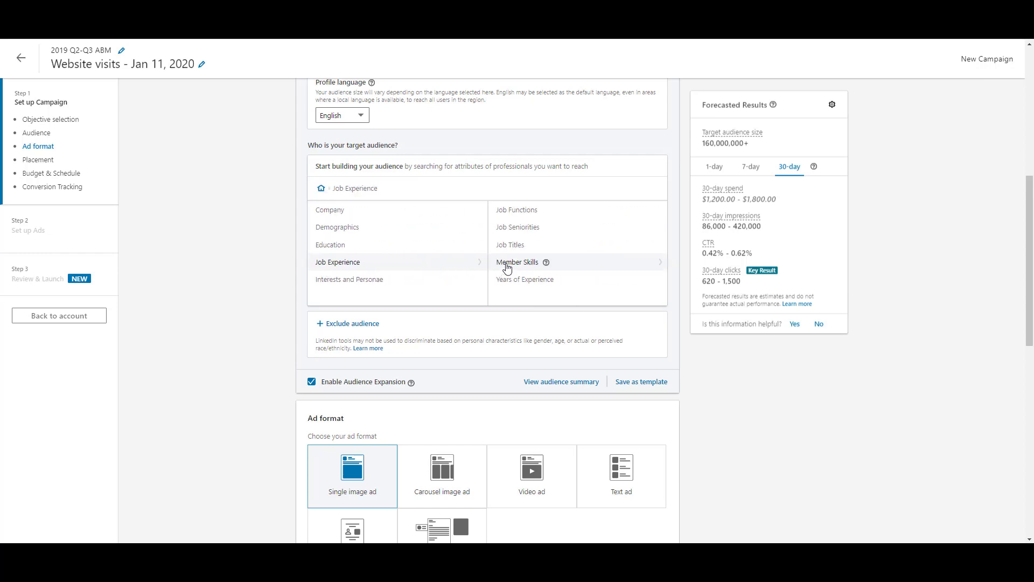
click(510, 231)
scroll(377, 269, down, 2)
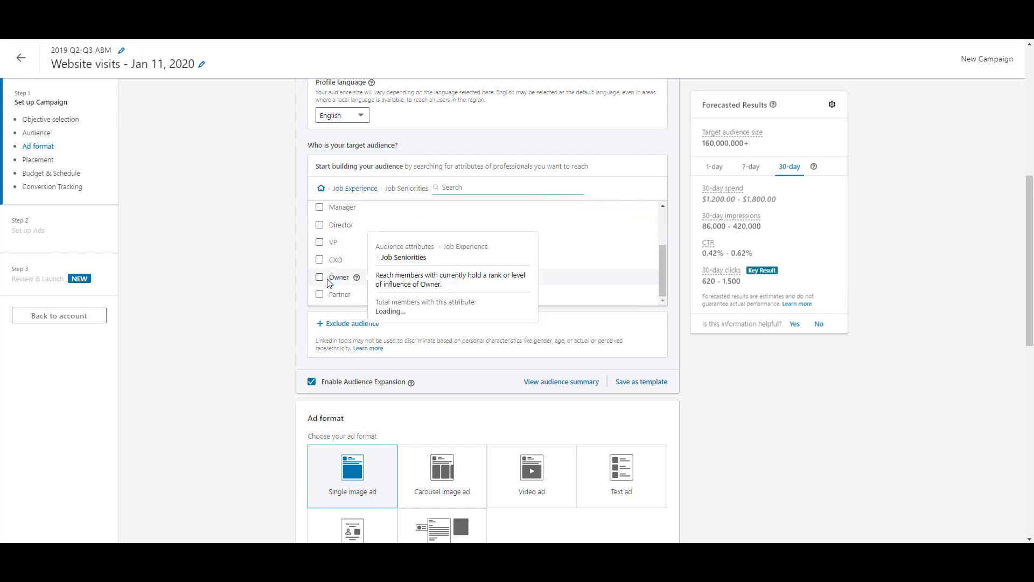
click(320, 294)
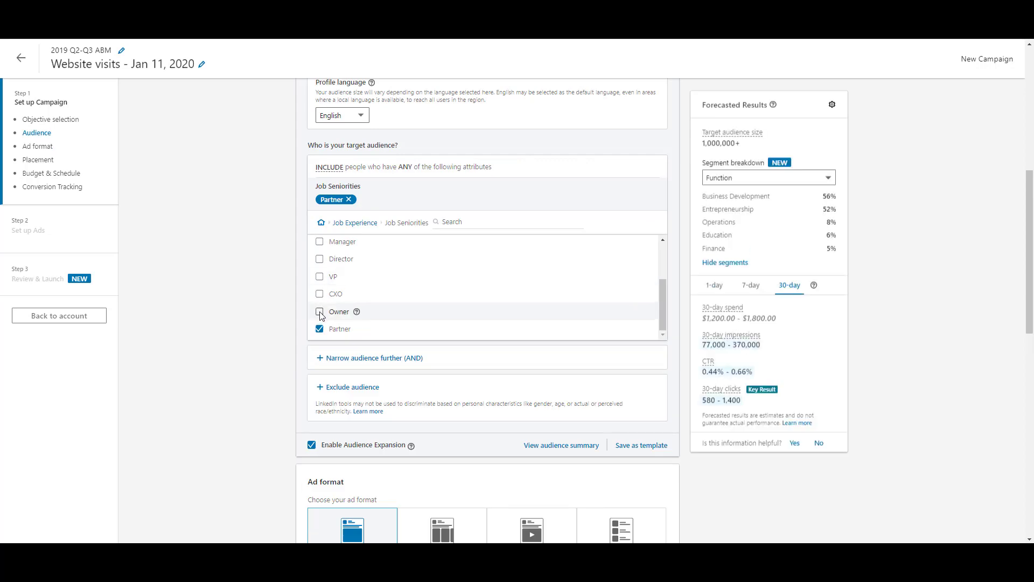
click(321, 312)
click(319, 294)
click(318, 276)
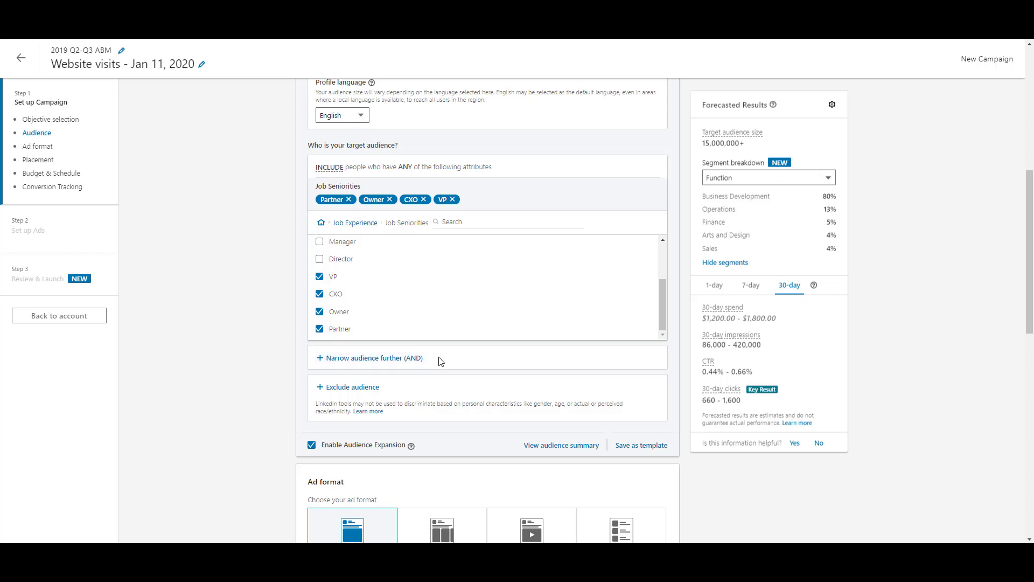
View the Job Functions available for narrowing the audience further and the attribute options for excluding people
click(408, 365)
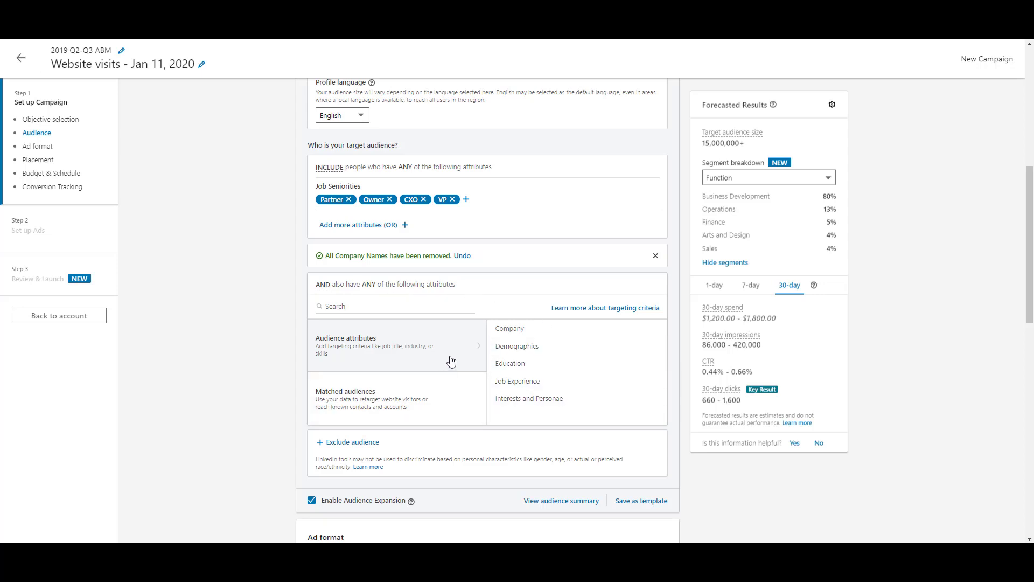
click(519, 382)
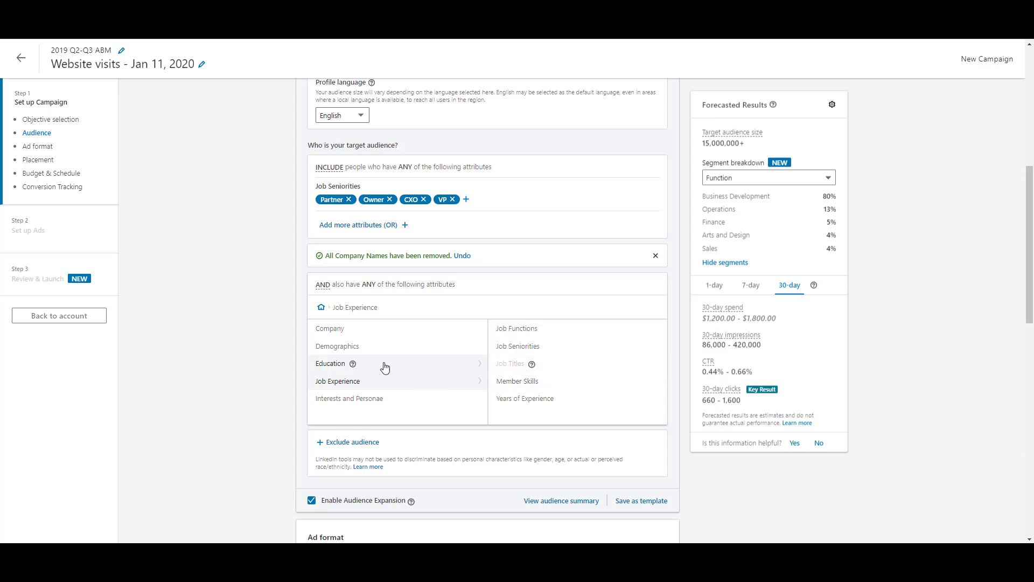
click(561, 330)
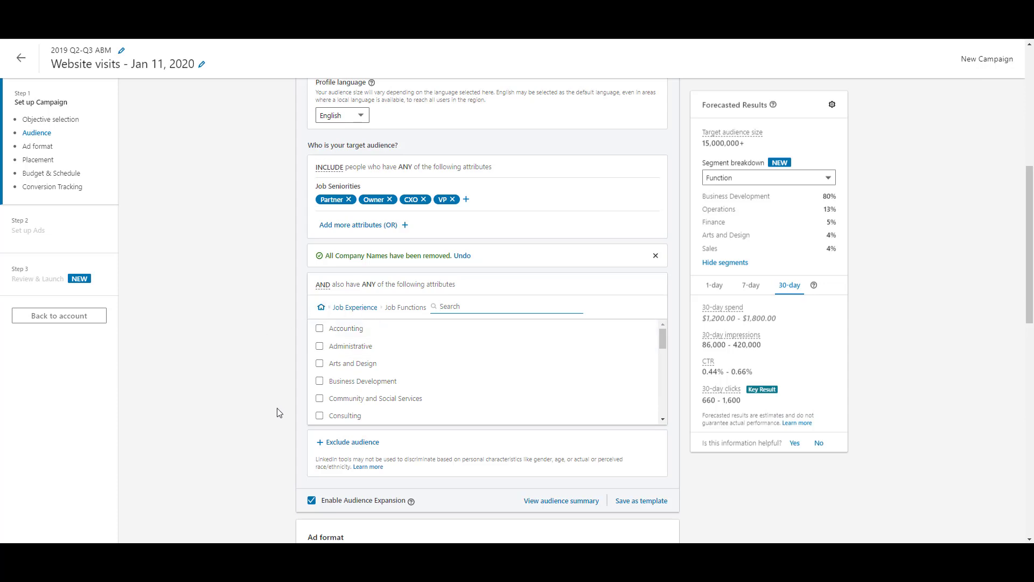
click(375, 446)
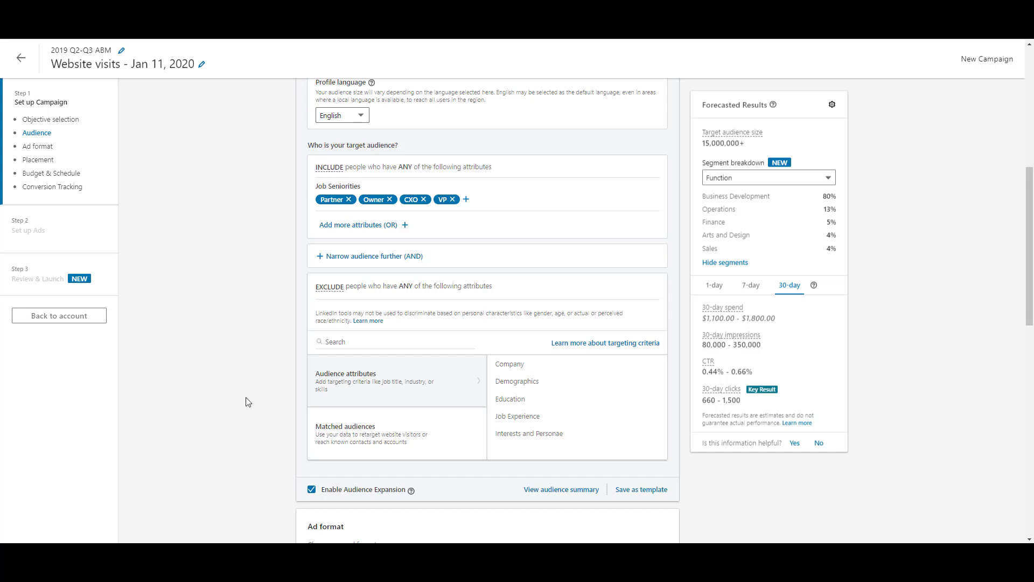
Check the explanation of Audience Expansion and disable it for the campaign
scroll(247, 402, down, 2)
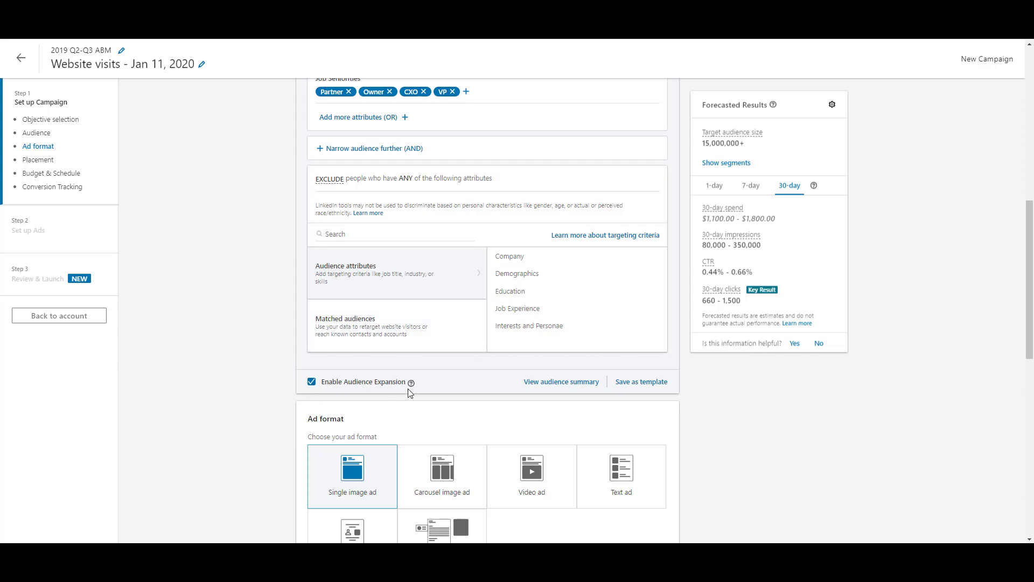
mouse_move(411, 383)
scroll(268, 307, up, 1)
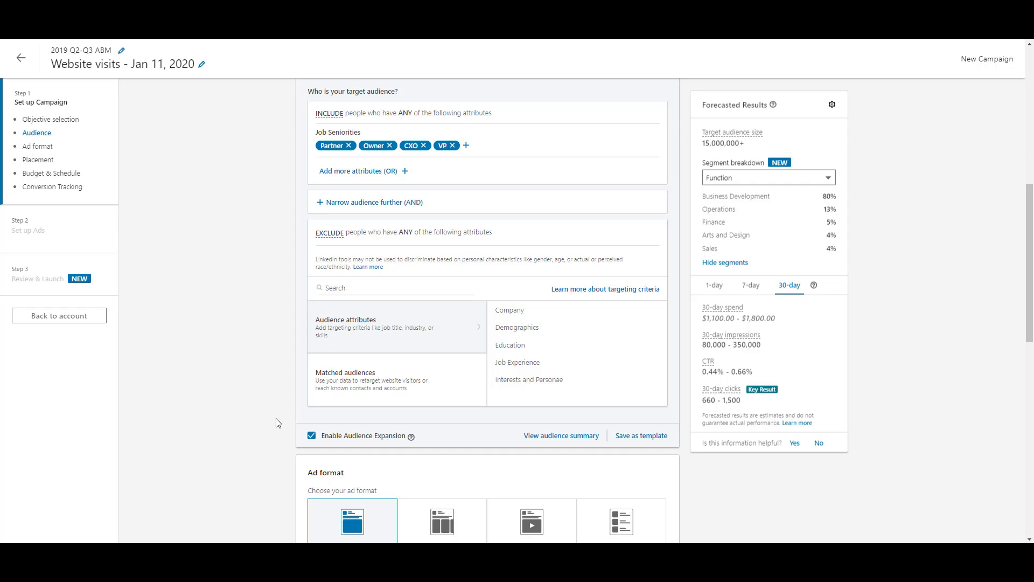
click(312, 437)
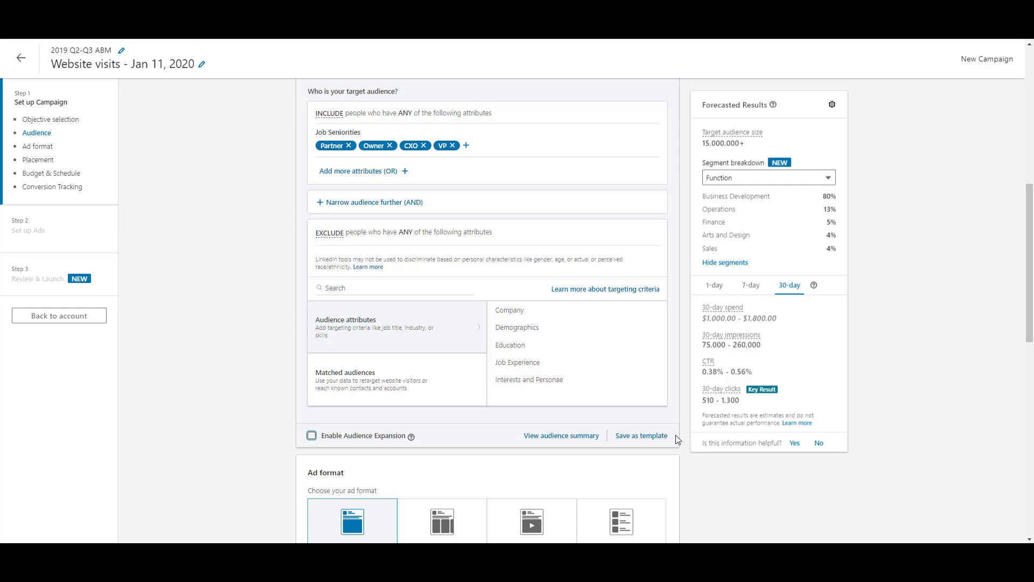
View the form for saving the audience as a template, cancel it, and try to apply the saved audience "Fitness Industry & Titles"
click(653, 436)
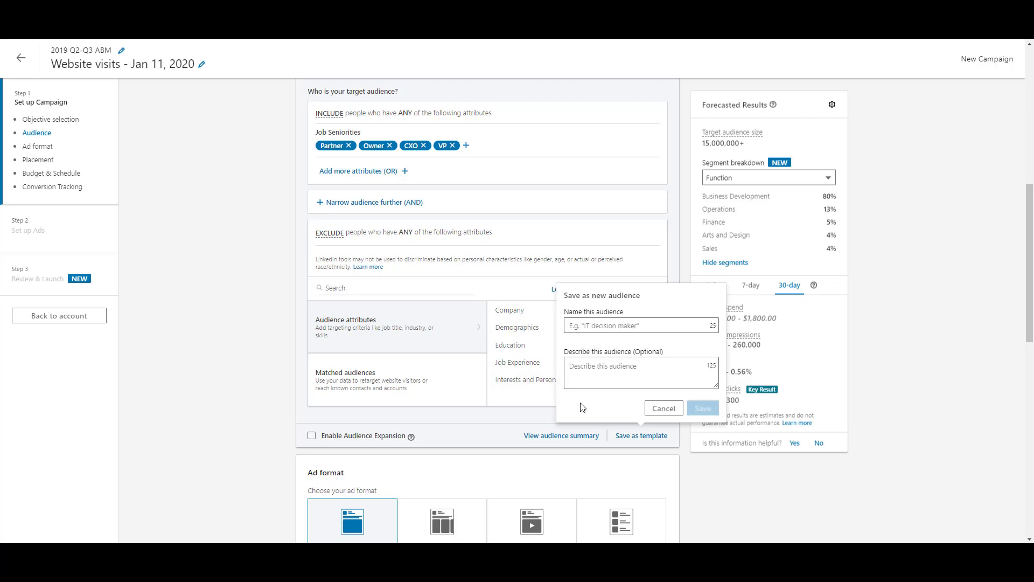
click(663, 408)
scroll(266, 289, up, 2)
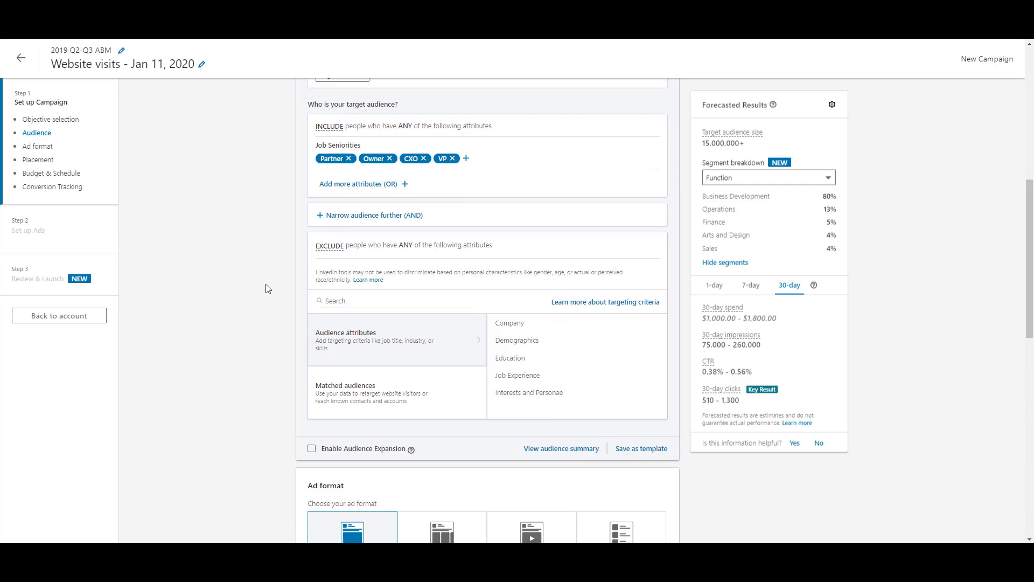
scroll(266, 289, up, 4)
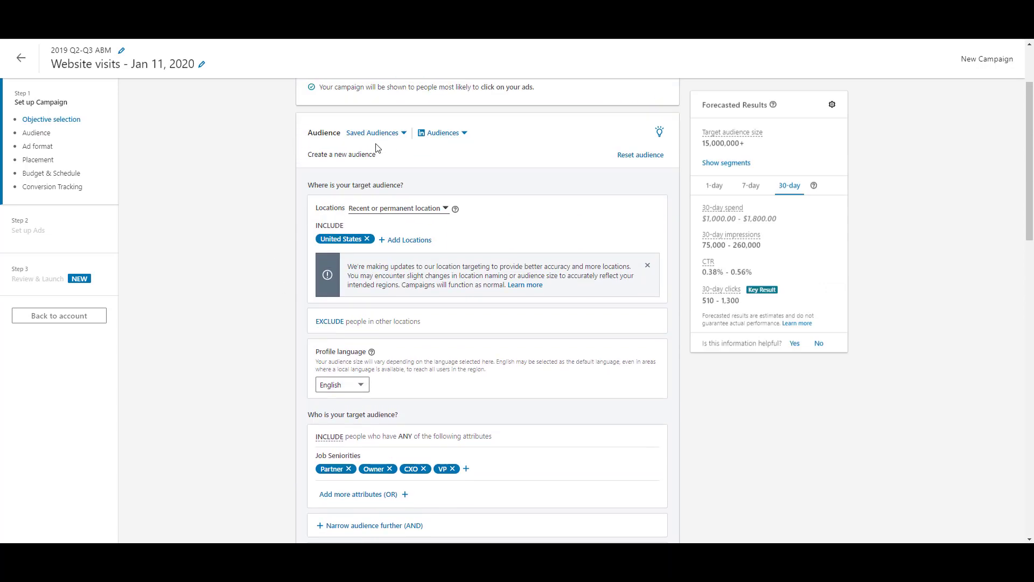
click(405, 134)
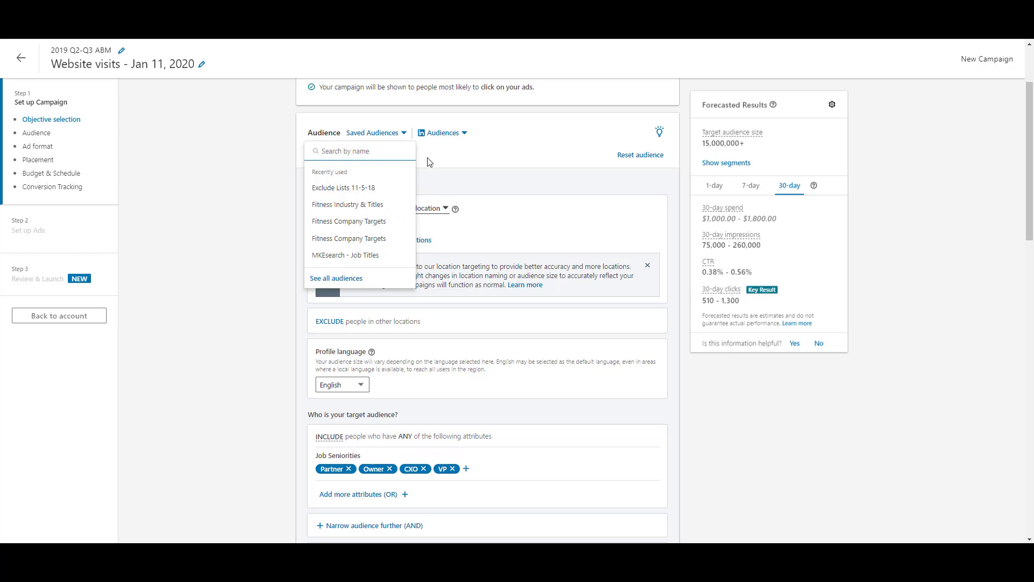
click(399, 208)
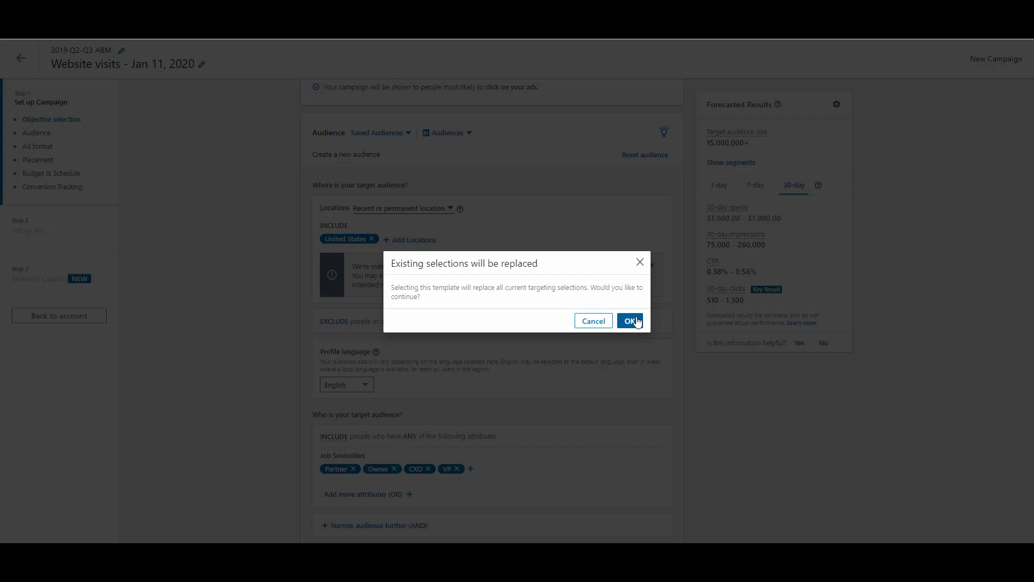
click(593, 321)
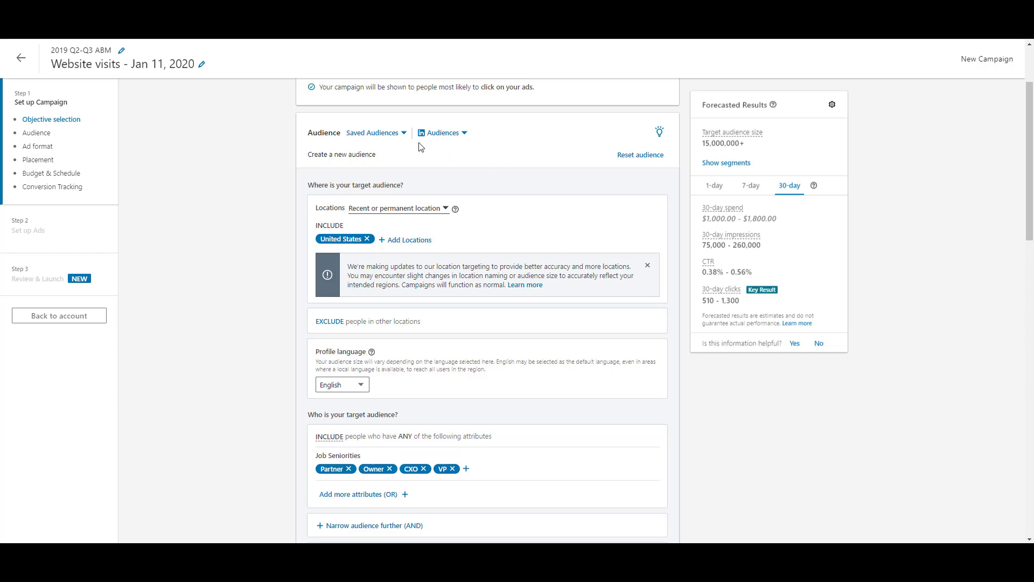
Search LinkedIn's predefined audiences for "IT" and replace the current targeting with the IT Decision Makers template
click(464, 136)
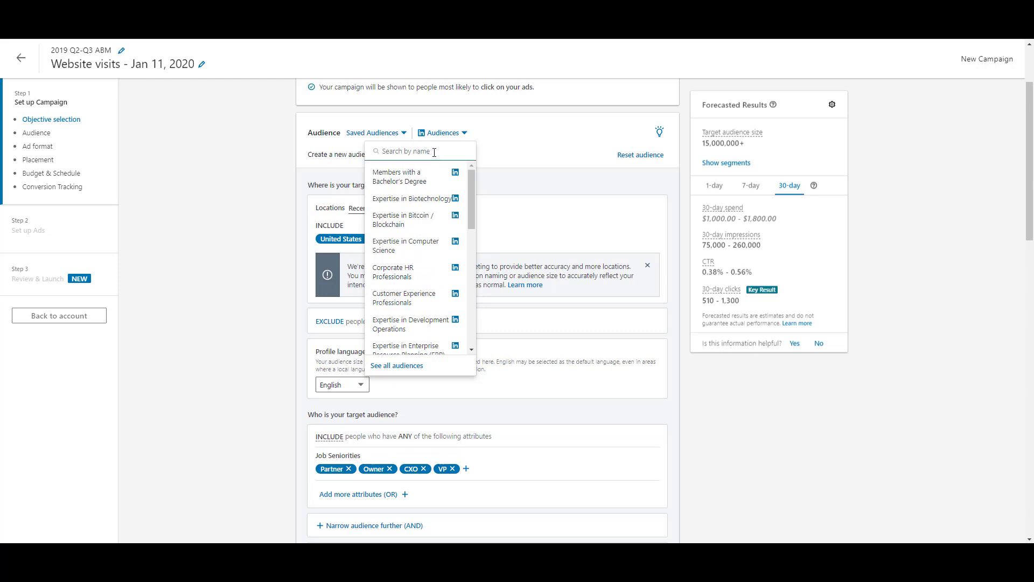
text(IT)
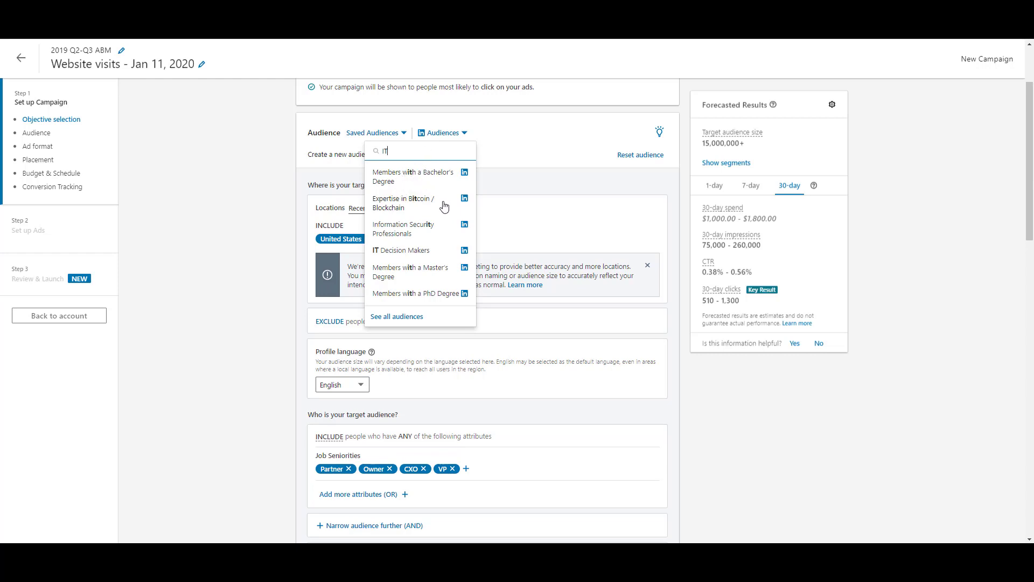
click(425, 251)
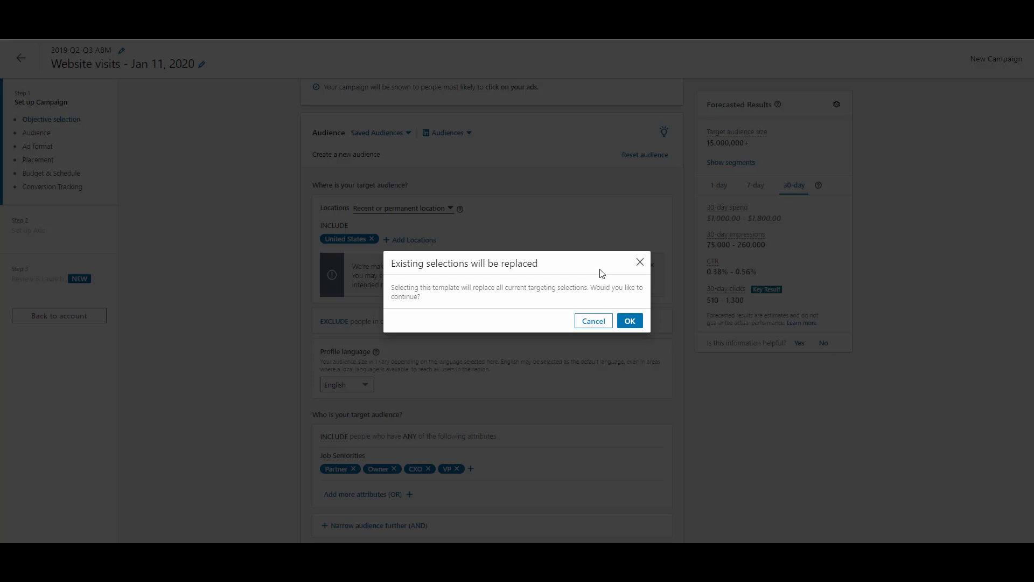
click(630, 322)
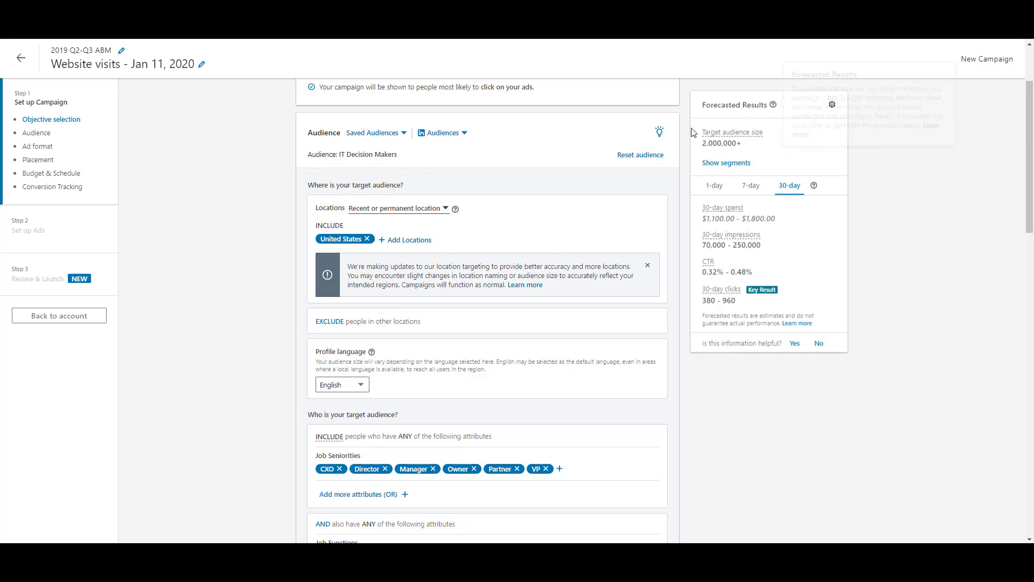
Remove the Engineering job function and the Manager and Director seniorities from the IT Decision Makers audience
scroll(237, 300, down, 5)
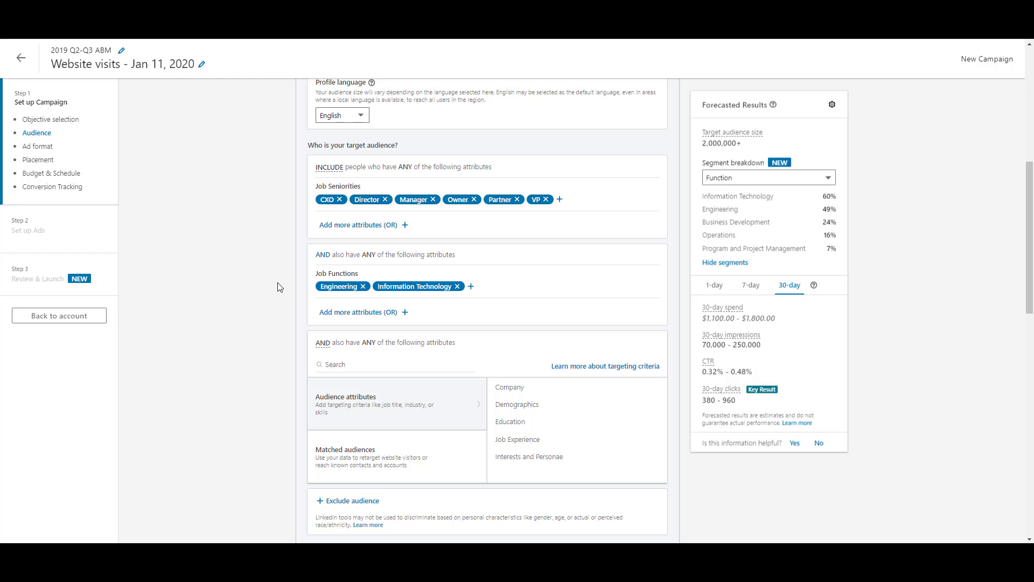
click(363, 286)
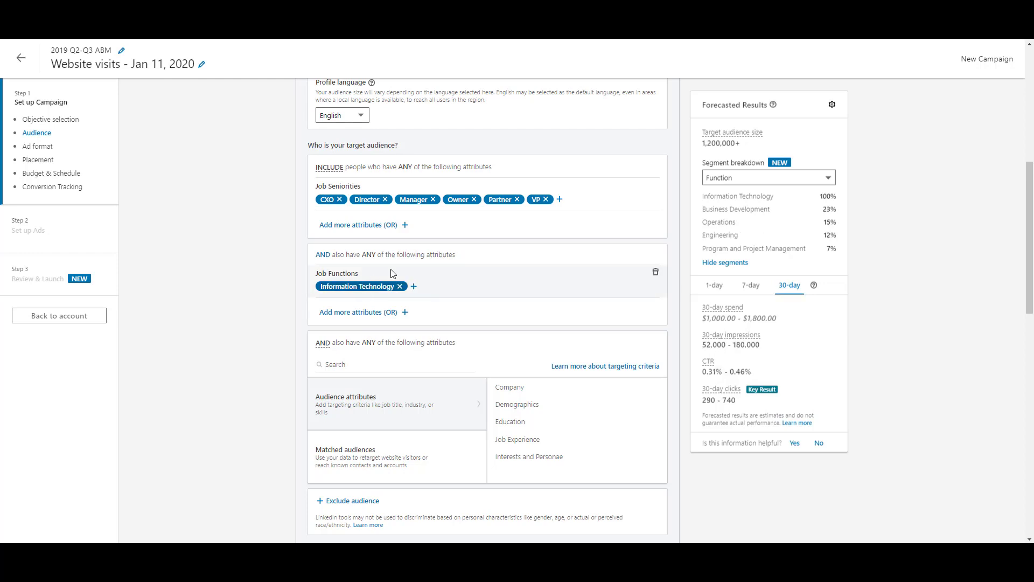
click(433, 200)
click(385, 199)
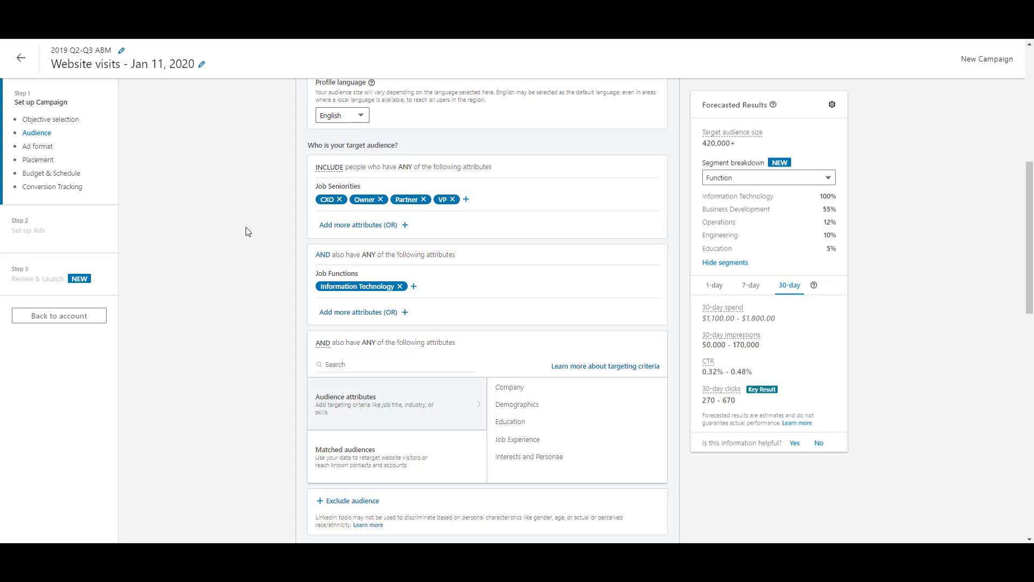